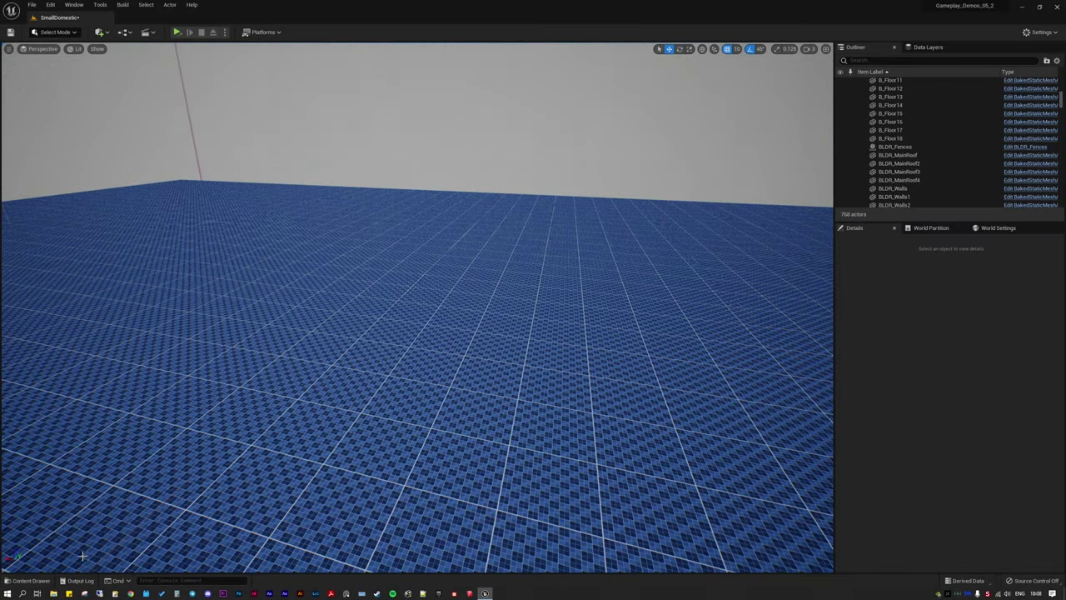
# Step: Place a B_Floor actor from the GEOSCRIPT ARCHITECTURE folder on the open grid area of the level
pyautogui.click(32, 579)
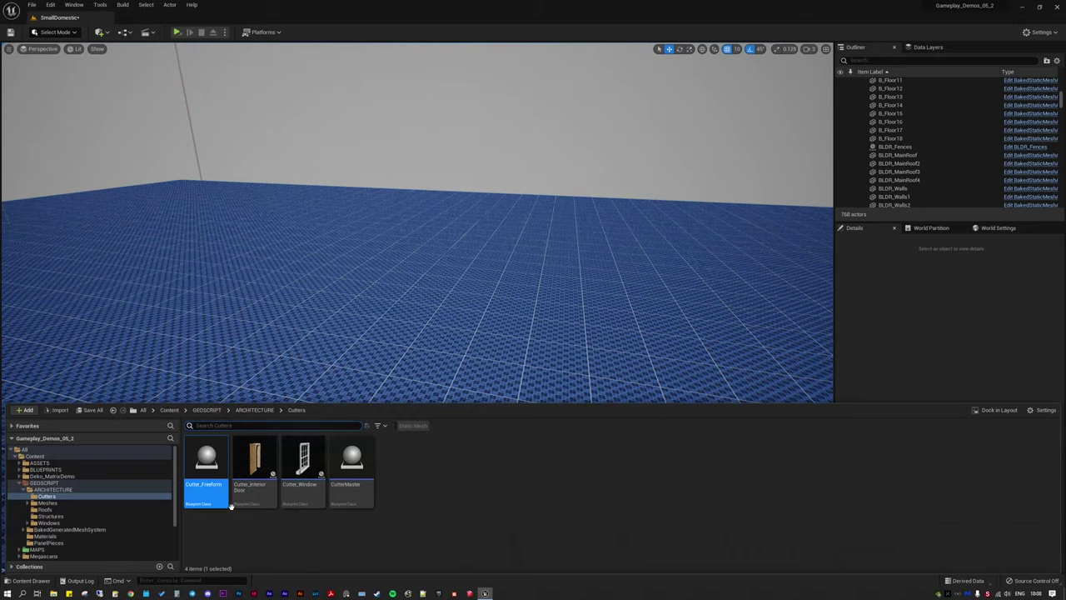
pyautogui.moveTo(471, 350); pyautogui.dragTo(405, 483)
pyautogui.moveTo(411, 385); pyautogui.dragTo(398, 411, button='right')
pyautogui.press('w')
pyautogui.press('s')
# Step: Enlarge the floor by moving two of its corner spline points outward, keeping the outline rectangular
pyautogui.click(261, 427)
pyautogui.moveTo(242, 420); pyautogui.dragTo(150, 384)
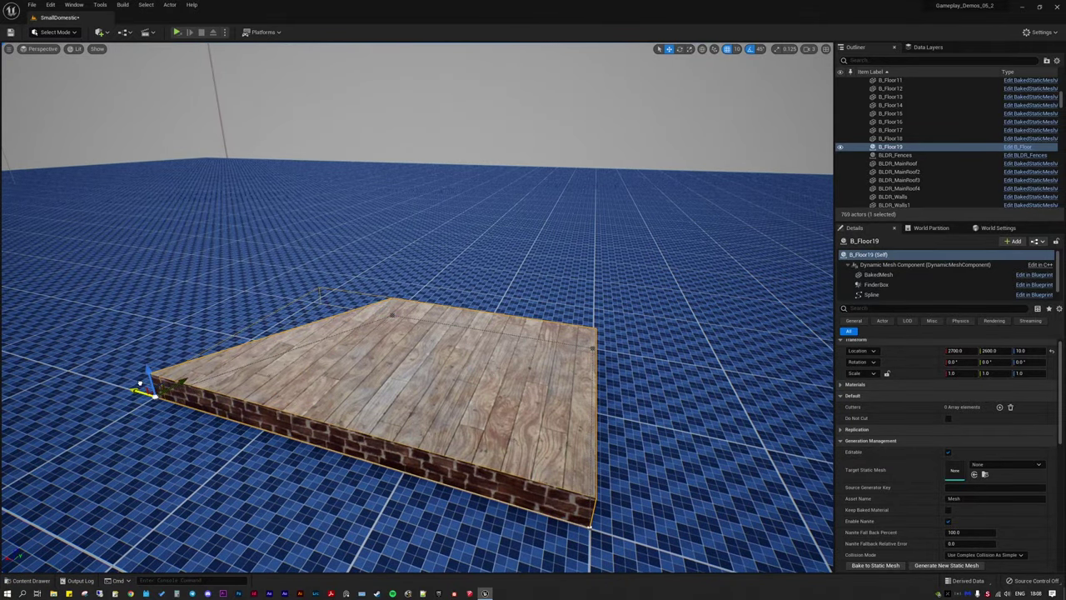
pyautogui.click(385, 312)
pyautogui.moveTo(375, 313); pyautogui.dragTo(293, 296)
pyautogui.press('a')
pyautogui.moveTo(293, 296); pyautogui.dragTo(366, 291, button='right')
pyautogui.press('s')
pyautogui.press('d')
# Step: Try adding extra spline points to the floor's outline to form an irregular polygon shape
pyautogui.moveTo(242, 312); pyautogui.dragTo(295, 317, button='right')
pyautogui.keyDown('alt'); pyautogui.moveTo(237, 307); pyautogui.dragTo(414, 304); pyautogui.keyUp('alt')
pyautogui.moveTo(398, 305); pyautogui.dragTo(380, 350, button='right')
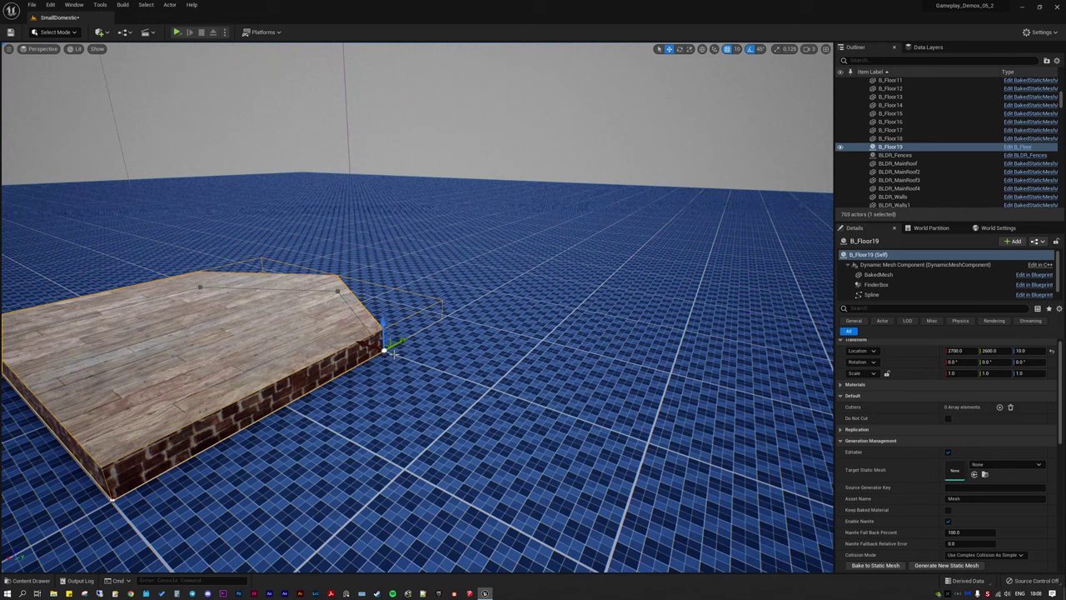
pyautogui.moveTo(377, 348); pyautogui.dragTo(350, 480)
pyautogui.moveTo(350, 479); pyautogui.dragTo(474, 504, button='right')
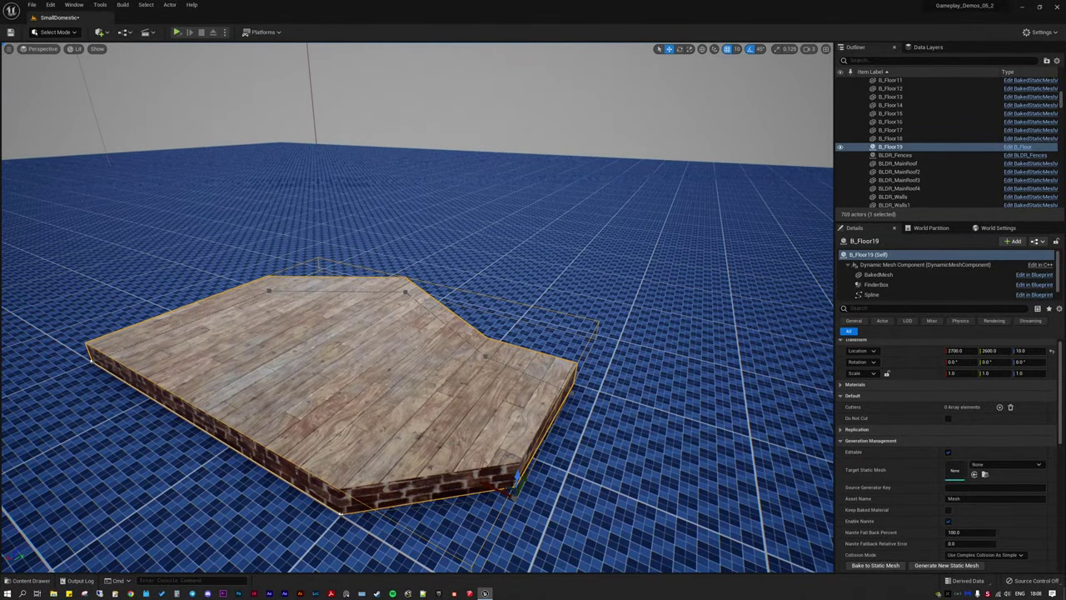
# Step: Undo the added spline points and their moves on the floor's outline
pyautogui.hotkey('ctrl', 'z')
pyautogui.hotkey('ctrl', 'z')
pyautogui.hotkey('ctrl', 'z')
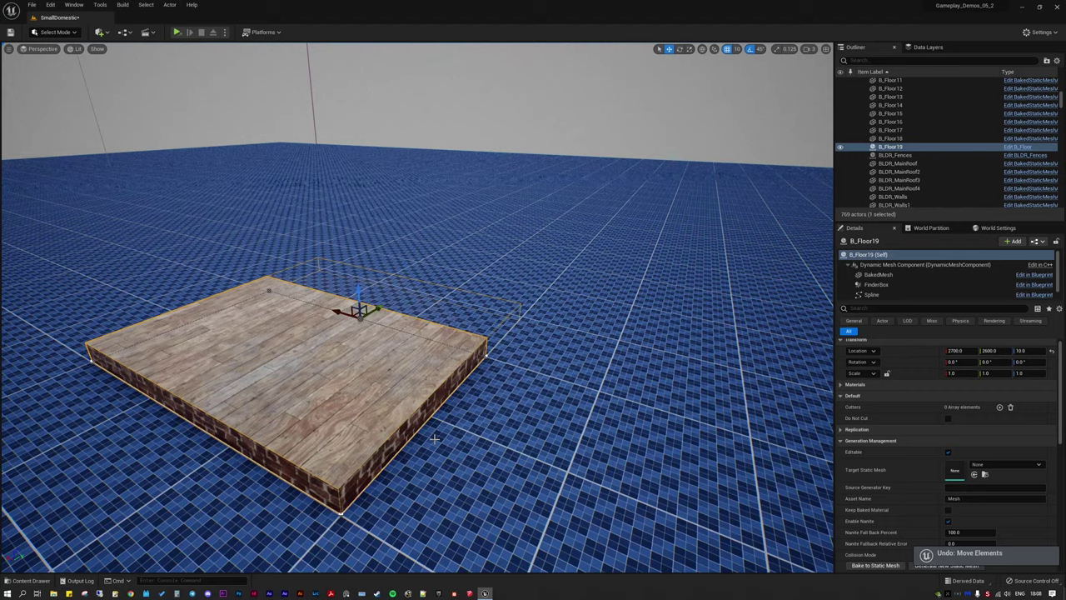
pyautogui.hotkey('ctrl', 'z')
# Step: Try other Floor Height values on the floor and return the height to 20
pyautogui.moveTo(435, 439)
pyautogui.mouseDown(button='right')
pyautogui.moveTo(404, 450)
pyautogui.moveTo(533, 462)
pyautogui.moveTo(416, 443)
pyautogui.mouseUp(button='right')
pyautogui.scroll(-6, 910, 471)
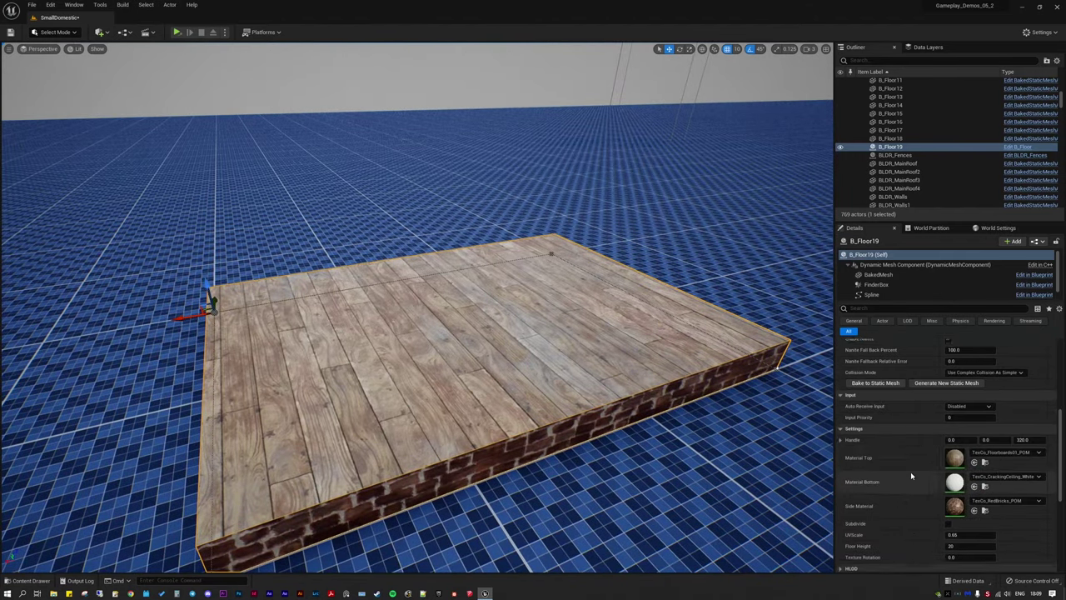
pyautogui.click(966, 493)
pyautogui.write('57')
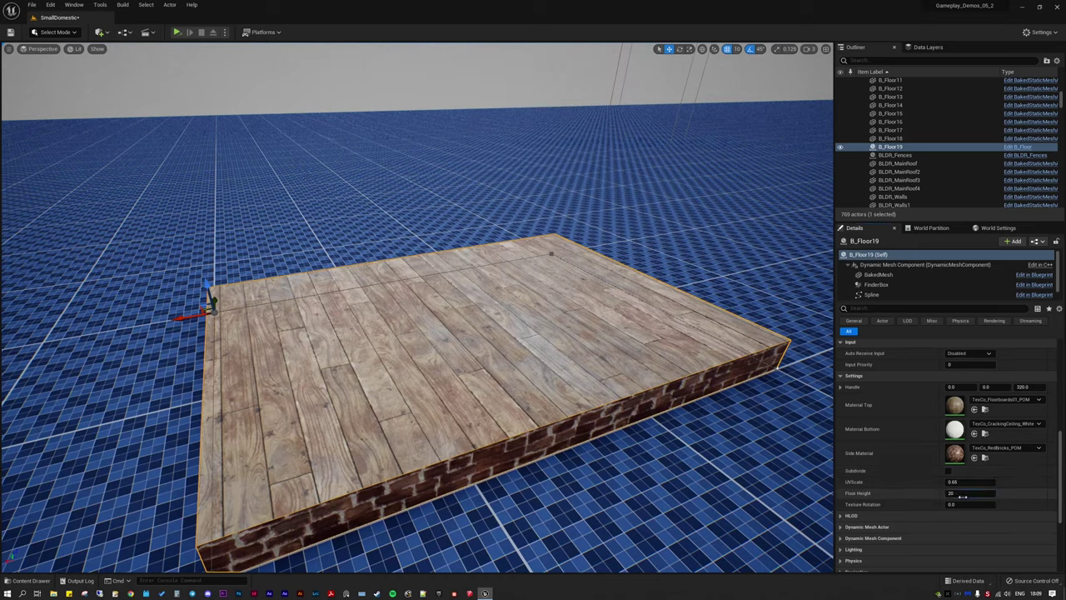
pyautogui.press('Return')
pyautogui.moveTo(966, 493)
pyautogui.mouseDown()
pyautogui.moveTo(947, 492)
pyautogui.moveTo(1024, 493)
pyautogui.moveTo(951, 493)
pyautogui.mouseUp()
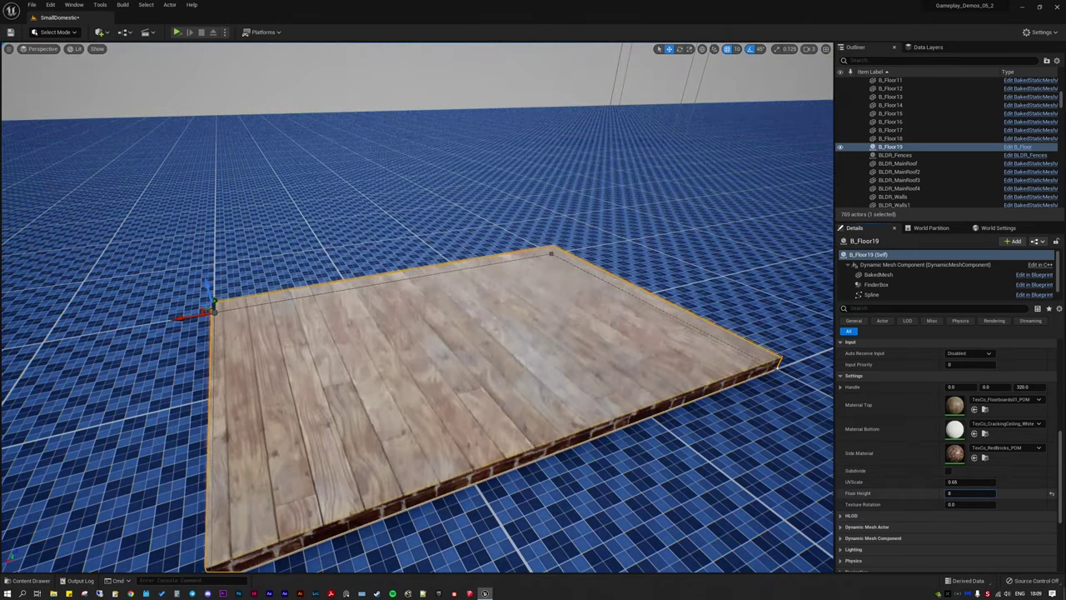
pyautogui.write('20')
pyautogui.press('Return')
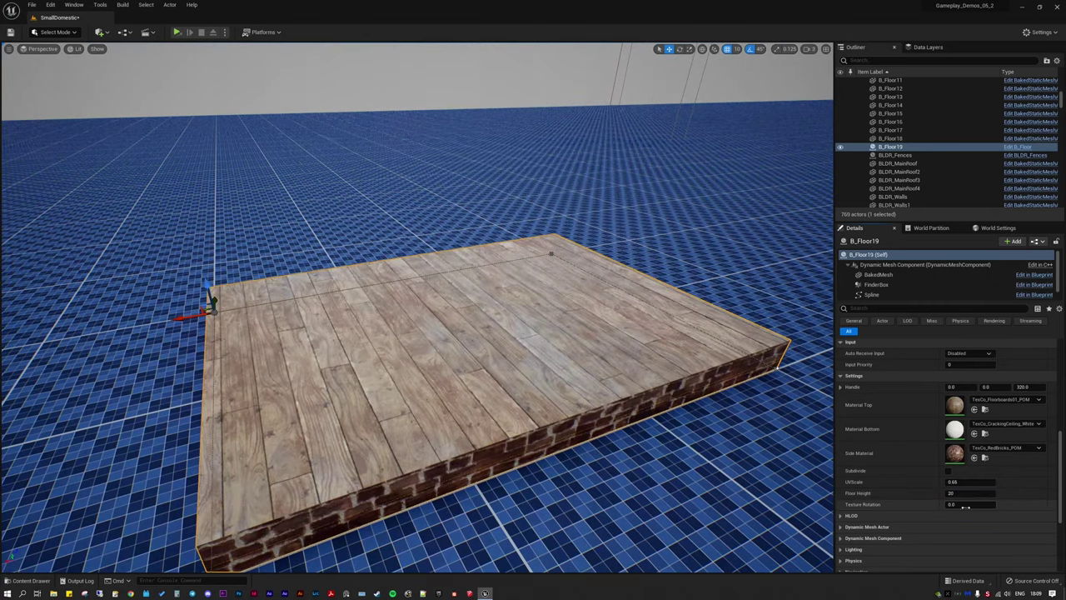
# Step: Try a different UVScale on the floor and reset it to its default
pyautogui.moveTo(966, 481)
pyautogui.mouseDown()
pyautogui.moveTo(1008, 482)
pyautogui.moveTo(979, 482)
pyautogui.mouseUp()
pyautogui.click(1051, 482)
pyautogui.moveTo(658, 374); pyautogui.dragTo(708, 379, button='right')
pyautogui.moveTo(541, 317); pyautogui.dragTo(566, 308, button='right')
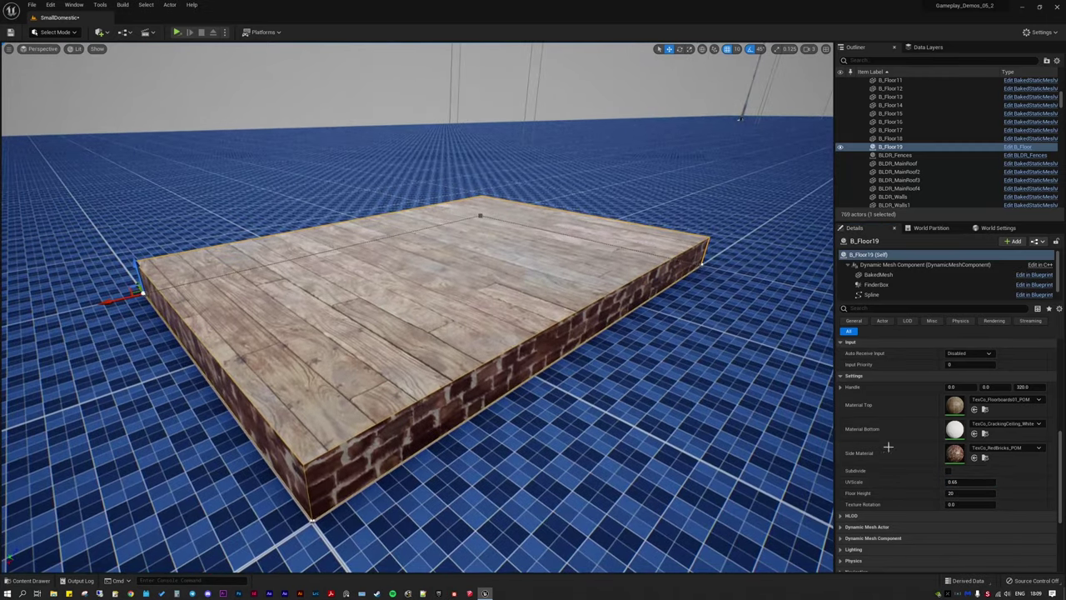
# Step: Set the floor's Texture Rotation to 90
pyautogui.moveTo(960, 504); pyautogui.dragTo(969, 504)
pyautogui.click(960, 505)
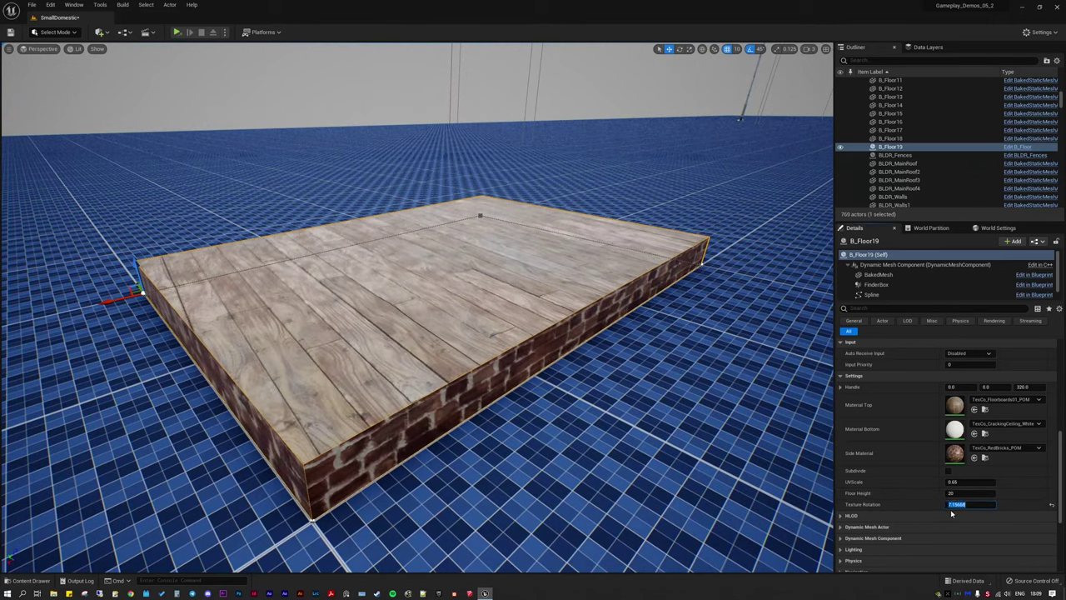
pyautogui.write('90')
pyautogui.press('Return')
pyautogui.moveTo(629, 471); pyautogui.dragTo(667, 466, button='right')
pyautogui.click(792, 260)
pyautogui.moveTo(791, 262); pyautogui.dragTo(824, 245, button='right')
pyautogui.moveTo(537, 454); pyautogui.dragTo(521, 350, button='right')
pyautogui.moveTo(562, 269); pyautogui.dragTo(547, 407)
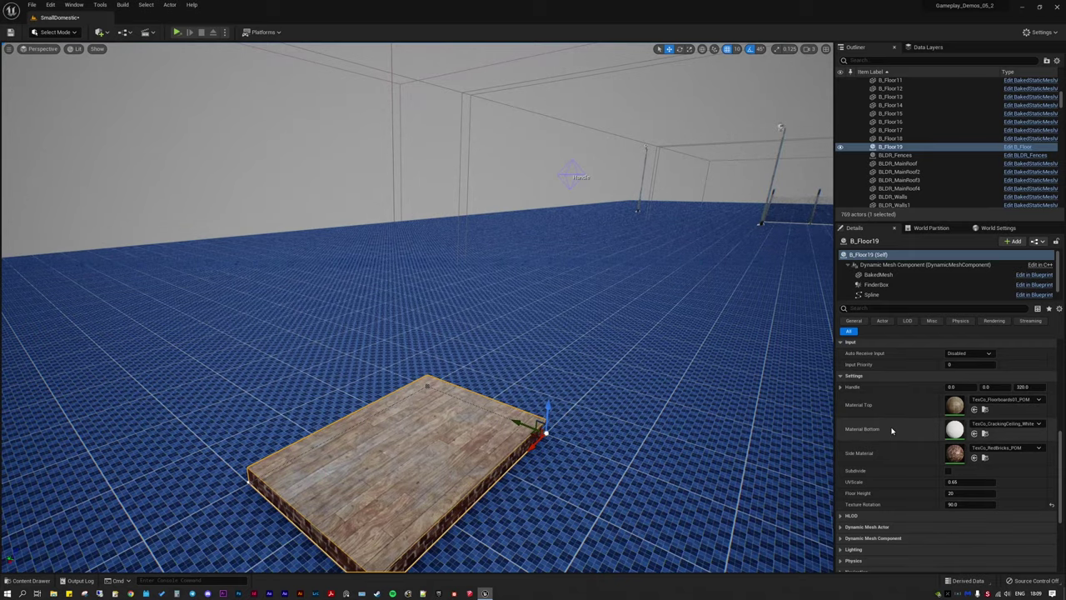
pyautogui.moveTo(476, 364); pyautogui.dragTo(476, 363, button='right')
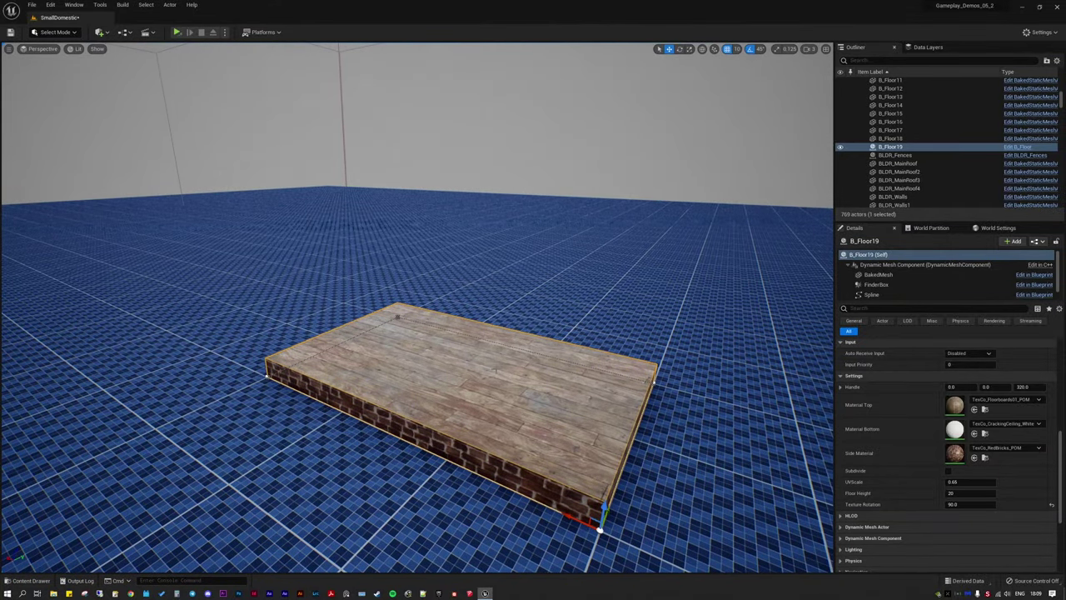
pyautogui.moveTo(398, 317); pyautogui.dragTo(356, 317, button='right')
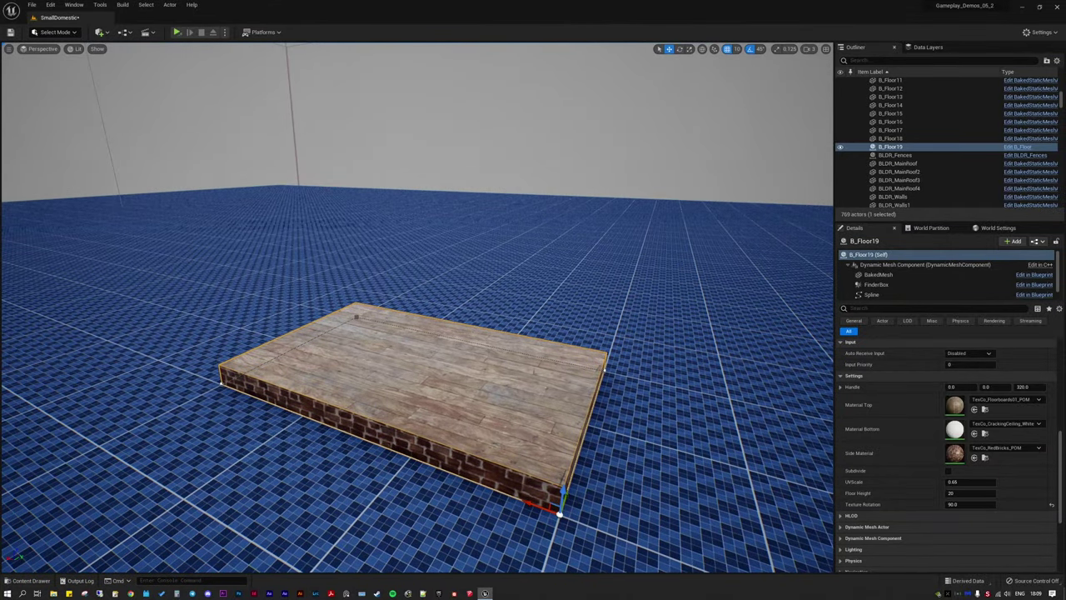
pyautogui.moveTo(356, 316); pyautogui.dragTo(342, 314, button='right')
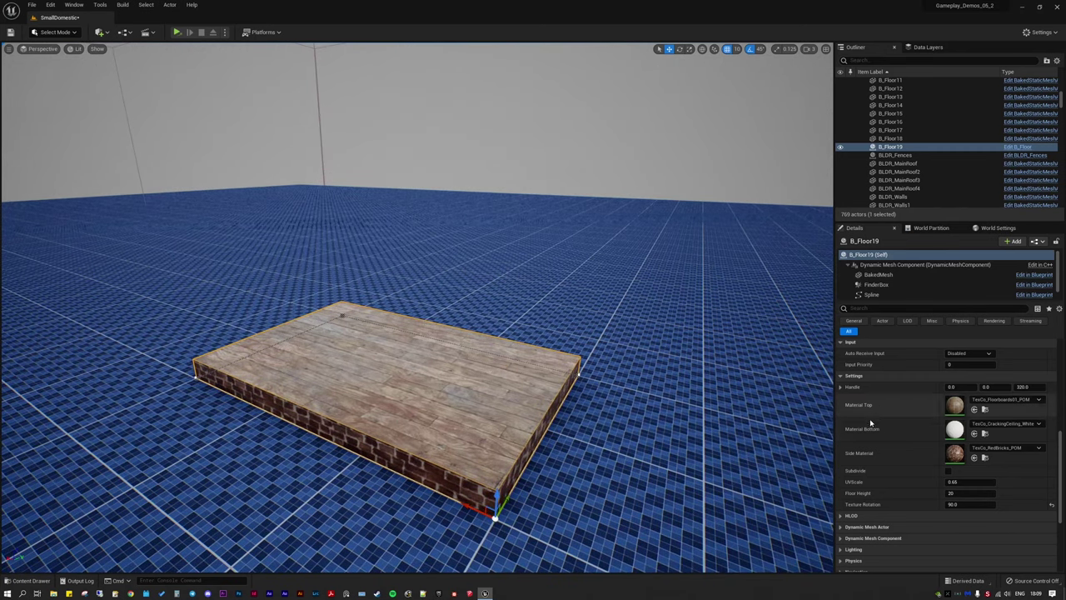
# Step: Look over the floor's material and Generation Management settings, including its static mesh baking options
pyautogui.scroll(-3, 875, 455)
pyautogui.scroll(3, 882, 475)
pyautogui.scroll(2, 881, 474)
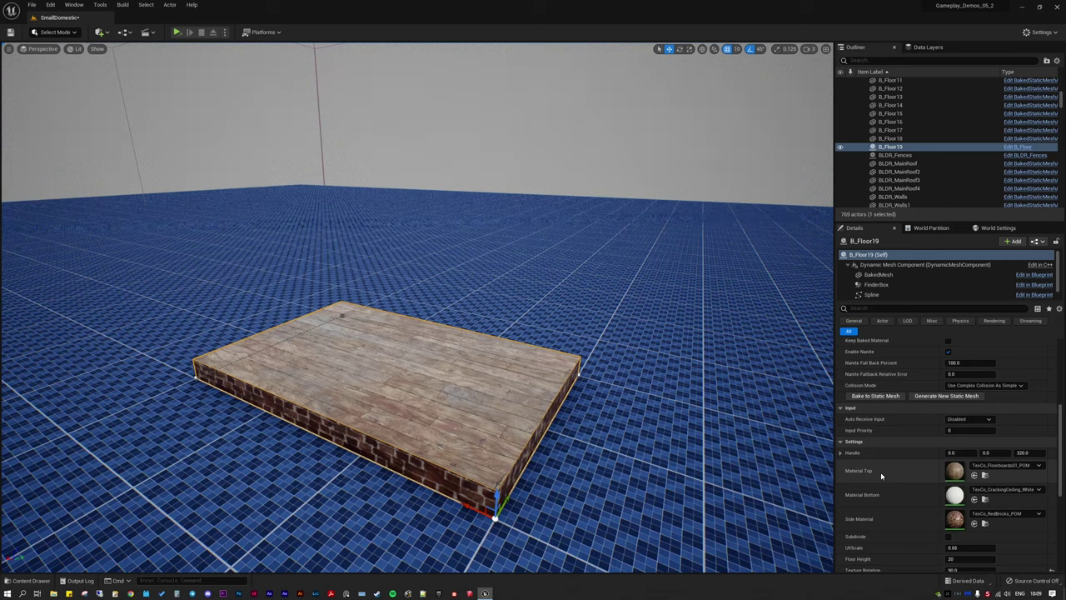
pyautogui.scroll(1, 886, 451)
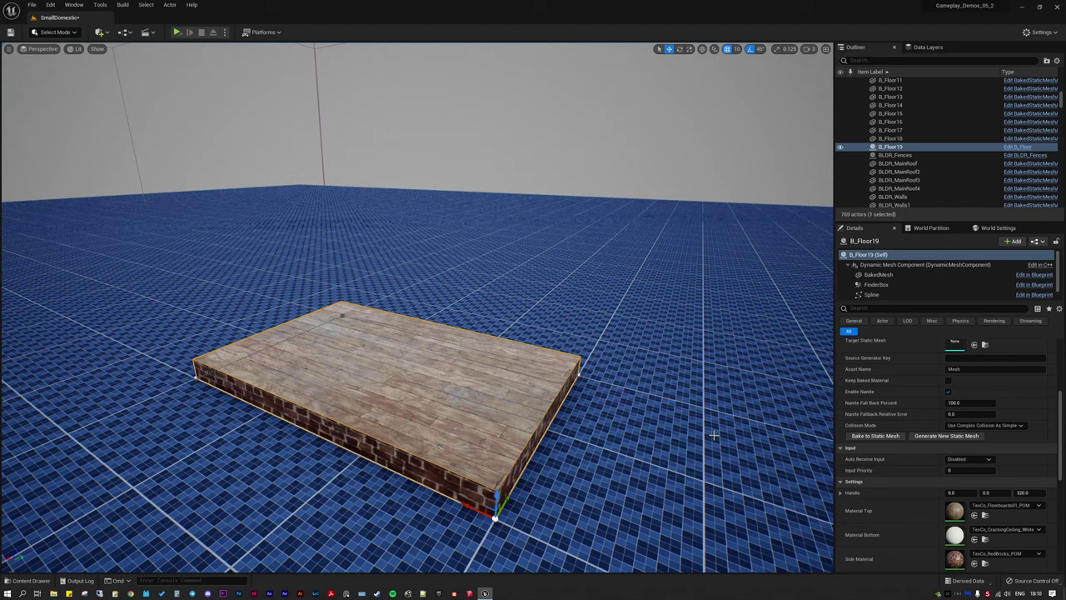
pyautogui.moveTo(714, 434); pyautogui.dragTo(706, 435, button='right')
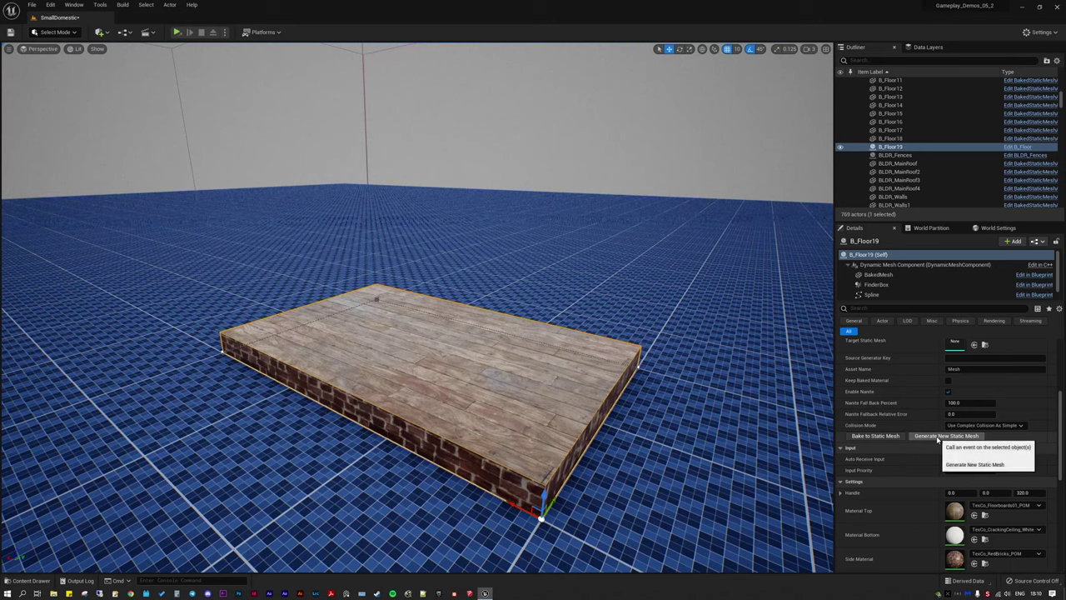
pyautogui.scroll(3, 889, 491)
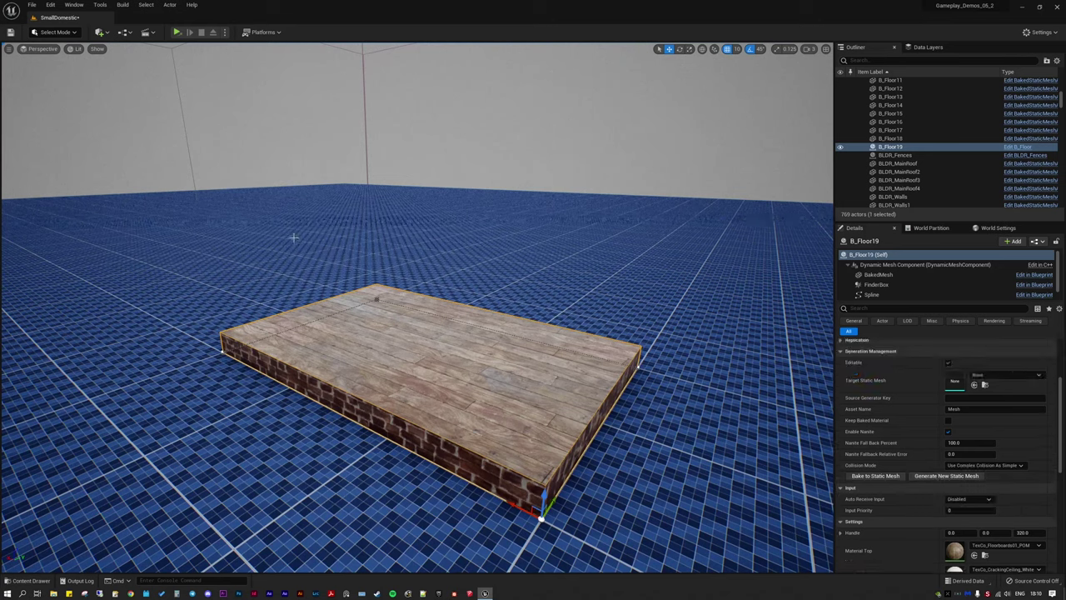
pyautogui.moveTo(304, 487); pyautogui.dragTo(289, 475, button='right')
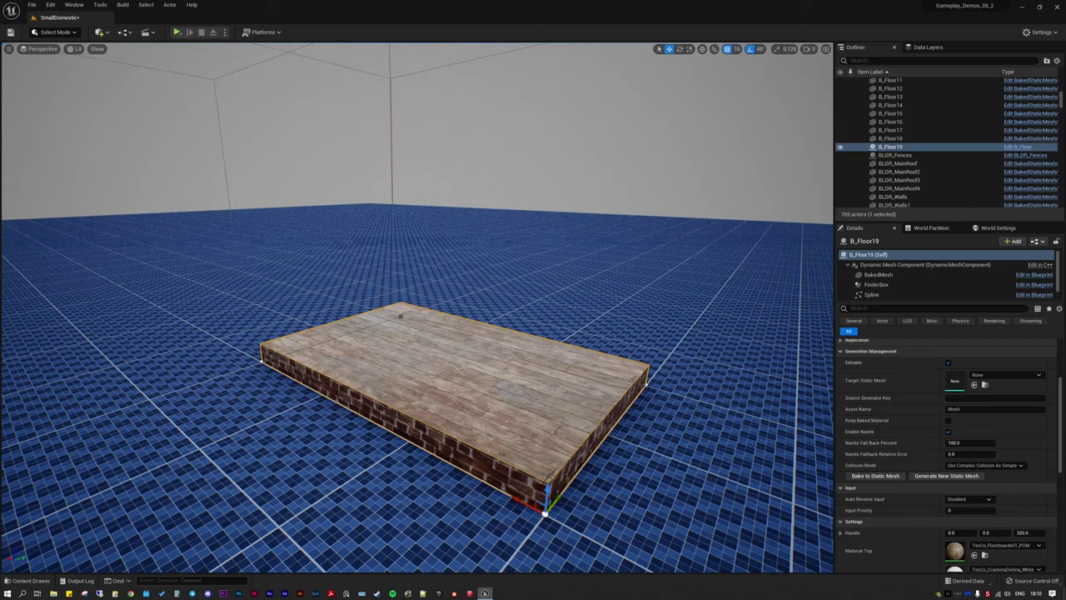
pyautogui.moveTo(558, 389); pyautogui.dragTo(564, 410, button='right')
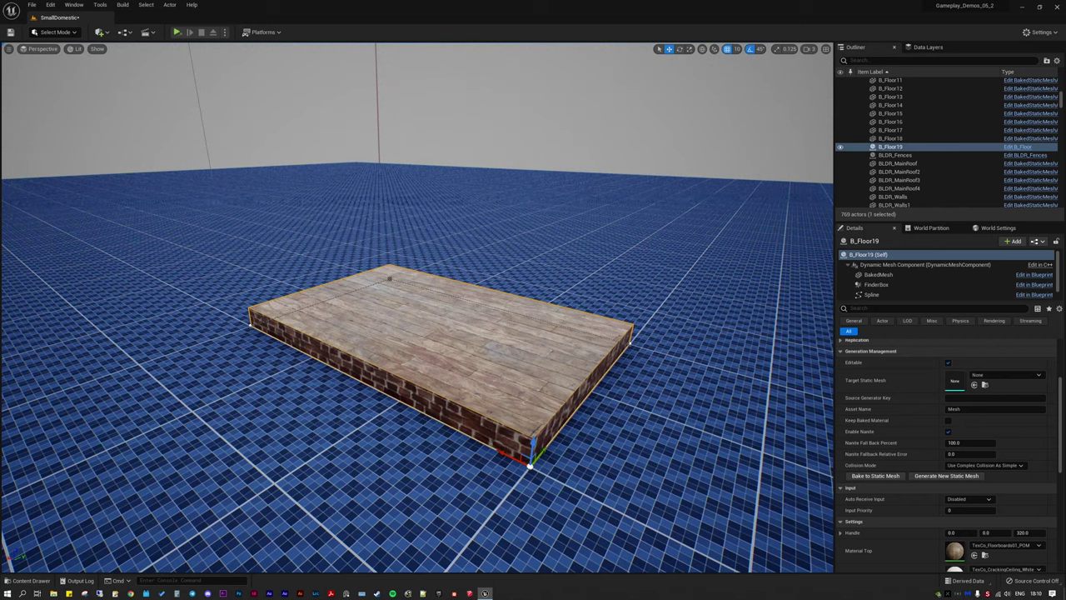
# Step: Generate a new static mesh from the floor and swap the floor actor to that static mesh
pyautogui.click(946, 476)
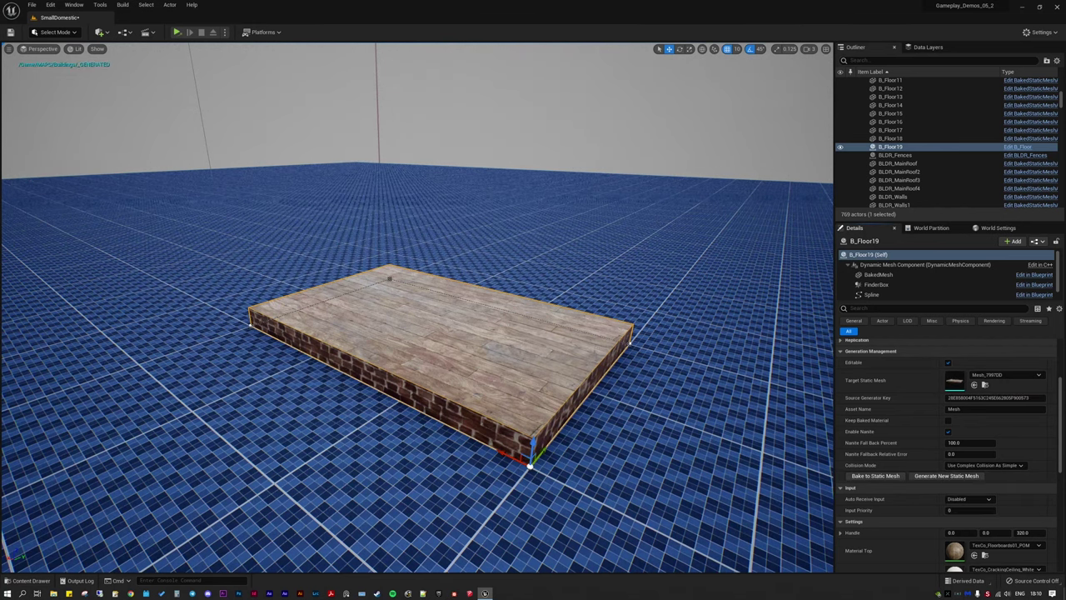
pyautogui.moveTo(447, 337); pyautogui.dragTo(460, 335, button='right')
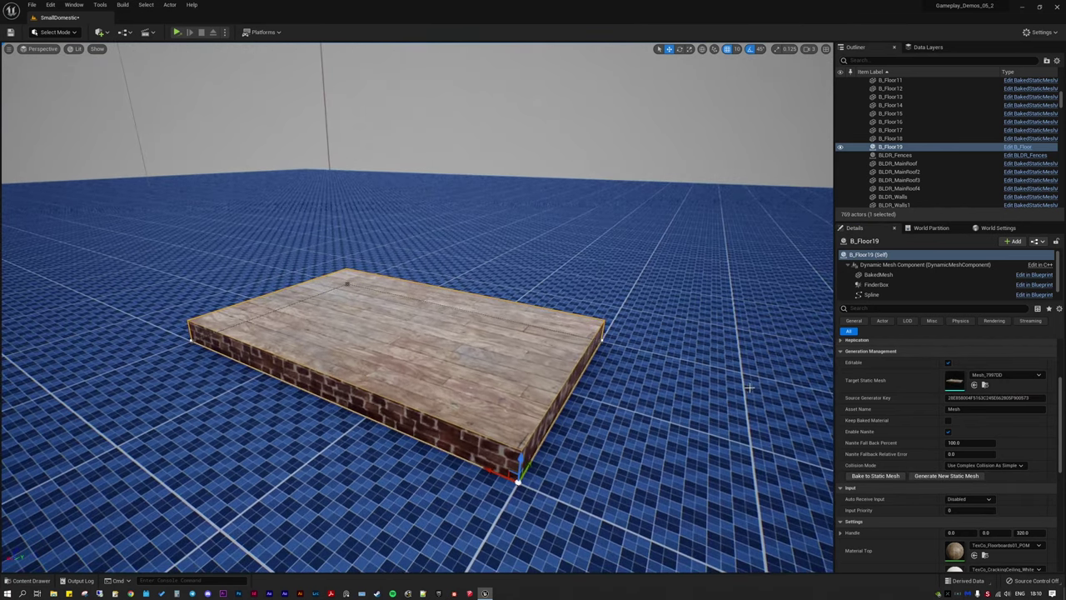
pyautogui.rightClick(447, 337)
pyautogui.moveTo(533, 527)
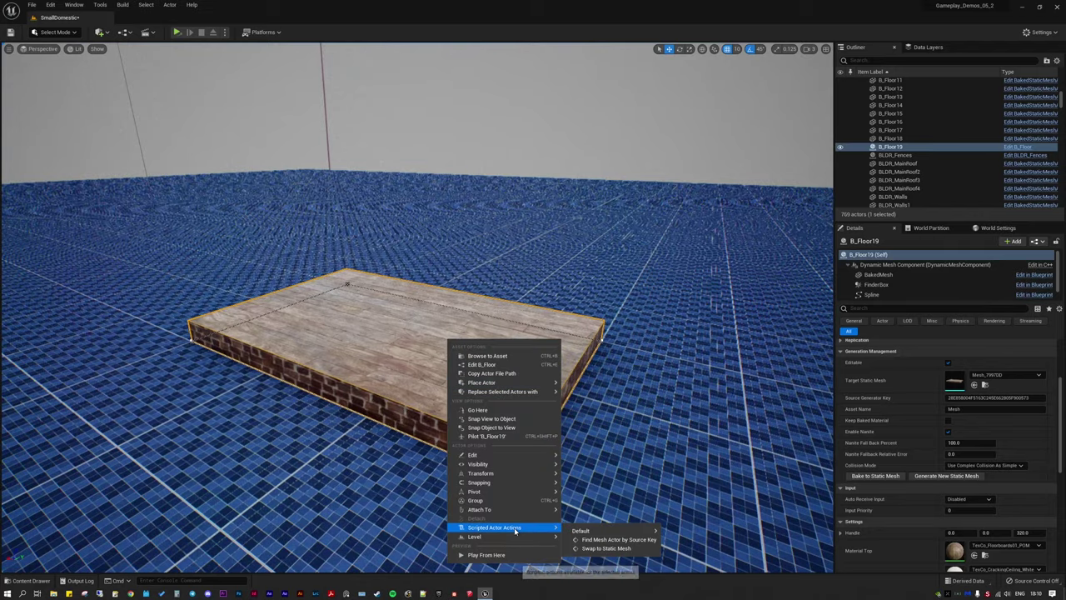
pyautogui.click(614, 549)
# Step: Inspect the baked floor in the Nanite Triangles visualization and return to the Lit view mode
pyautogui.moveTo(613, 533); pyautogui.dragTo(555, 534, button='right')
pyautogui.click(77, 49)
pyautogui.moveTo(139, 193)
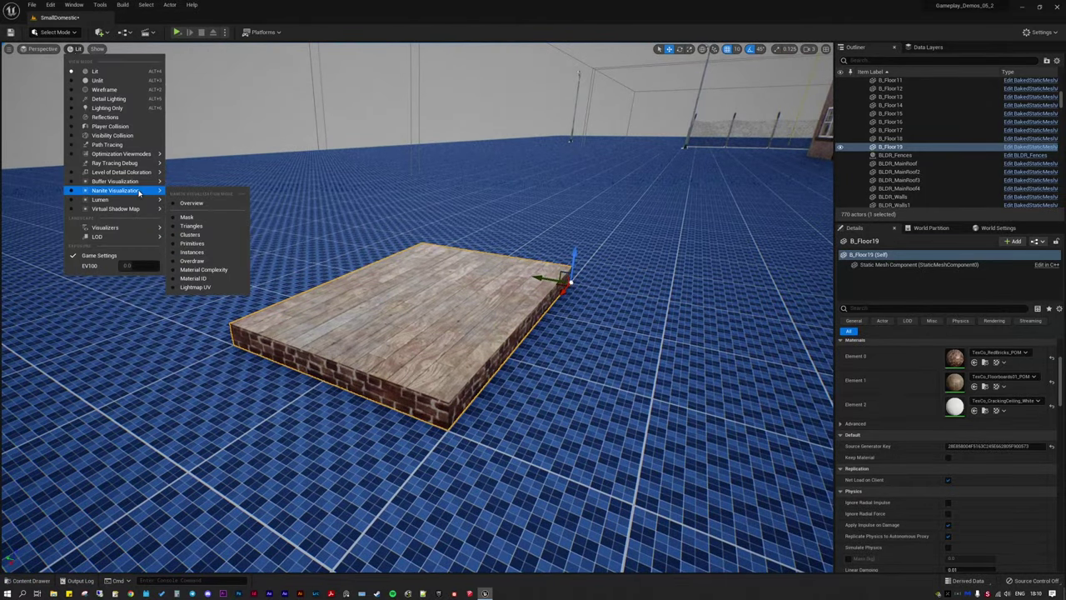
pyautogui.click(196, 226)
pyautogui.moveTo(400, 333); pyautogui.dragTo(329, 312, button='right')
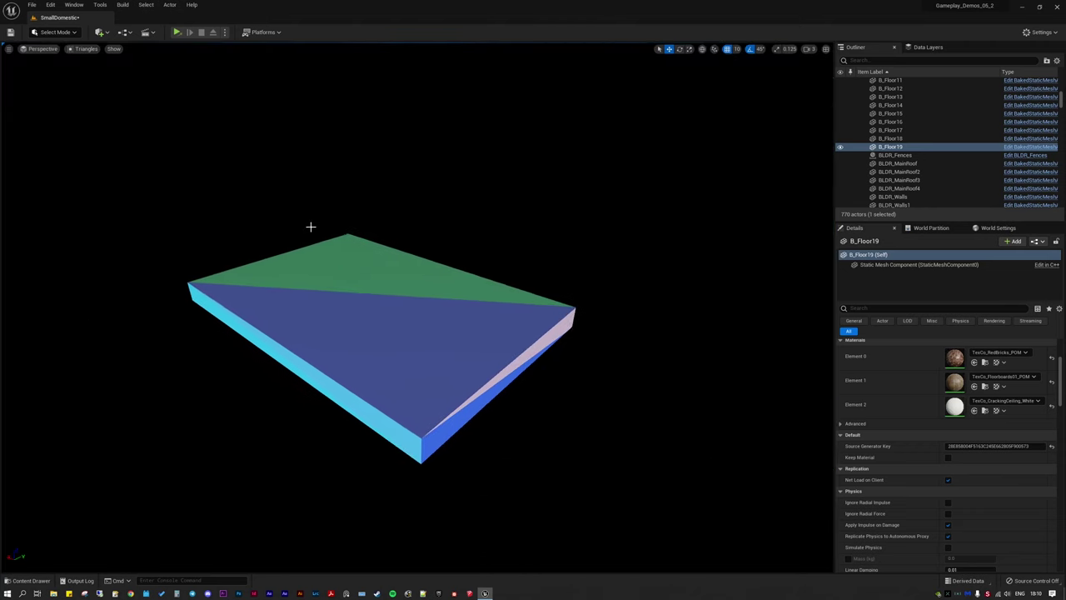
pyautogui.click(86, 49)
pyautogui.moveTo(330, 272); pyautogui.dragTo(480, 339, button='right')
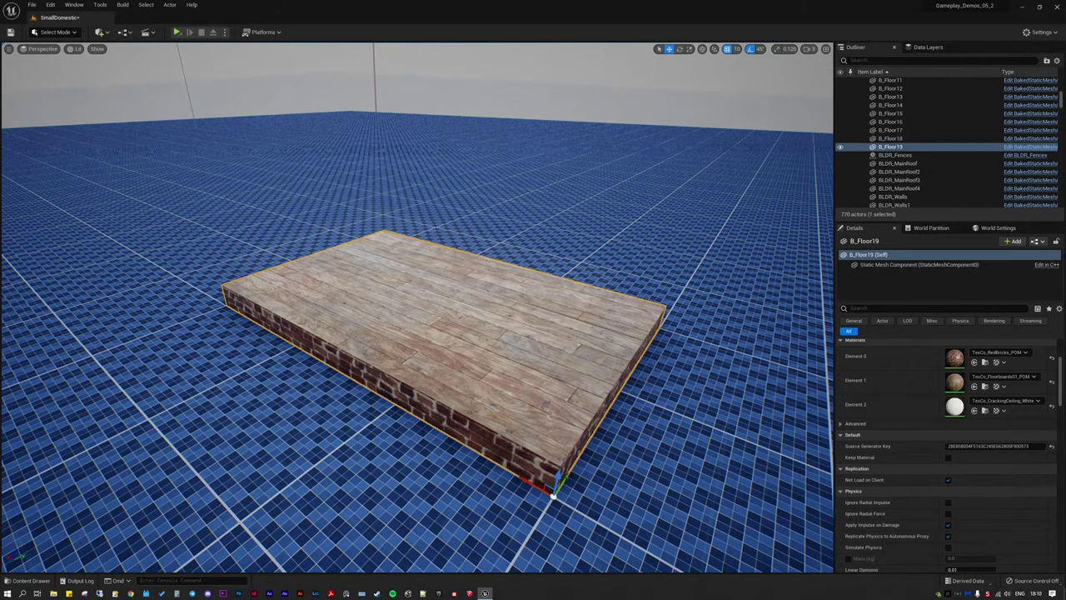
# Step: Place a BLDR_Walls1 actor from the ARCHITECTURE folder next to the floor
pyautogui.scroll(-3, 19, 508)
pyautogui.click(29, 580)
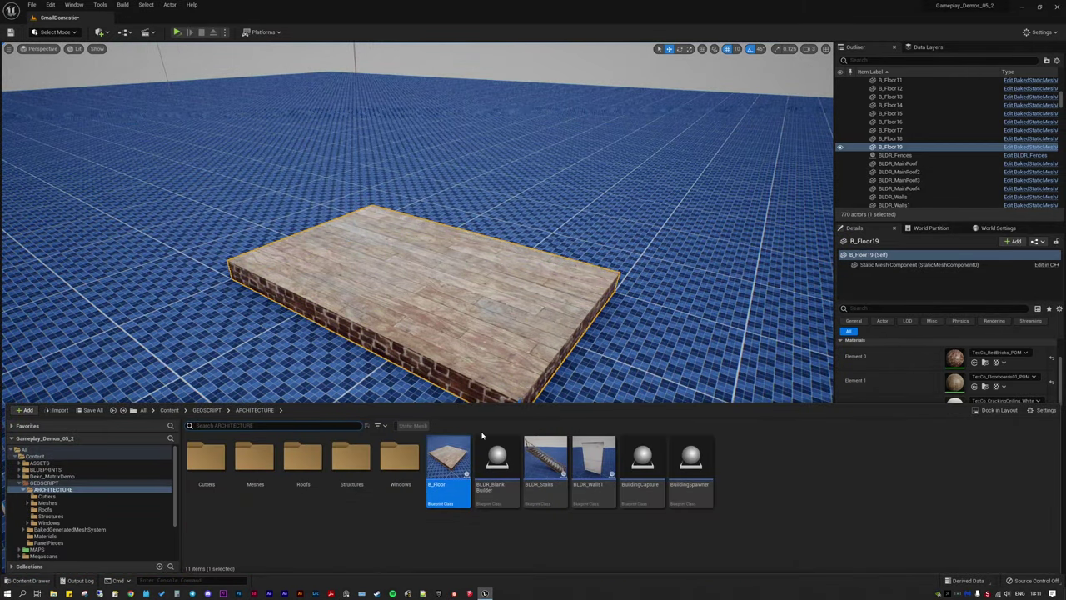
pyautogui.moveTo(640, 351); pyautogui.dragTo(709, 519)
pyautogui.moveTo(708, 520); pyautogui.dragTo(704, 475, button='right')
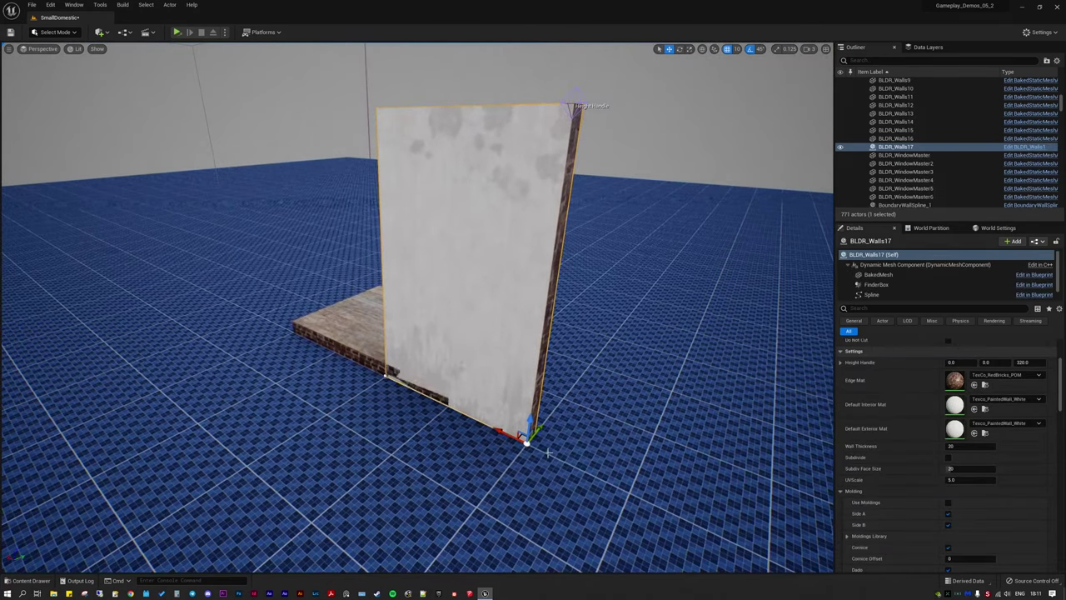
# Step: Align the wall with the floor's short edge and fit its end point to the floor's corner
pyautogui.moveTo(503, 431); pyautogui.dragTo(605, 471)
pyautogui.moveTo(608, 470); pyautogui.dragTo(333, 462, button='right')
pyautogui.moveTo(666, 458); pyautogui.dragTo(685, 484, button='right')
pyautogui.moveTo(445, 523); pyautogui.dragTo(376, 518)
pyautogui.moveTo(441, 521); pyautogui.dragTo(242, 512, button='right')
pyautogui.moveTo(334, 532); pyautogui.dragTo(479, 441, button='right')
pyautogui.moveTo(503, 428); pyautogui.dragTo(638, 483)
pyautogui.moveTo(638, 483); pyautogui.dragTo(376, 516, button='right')
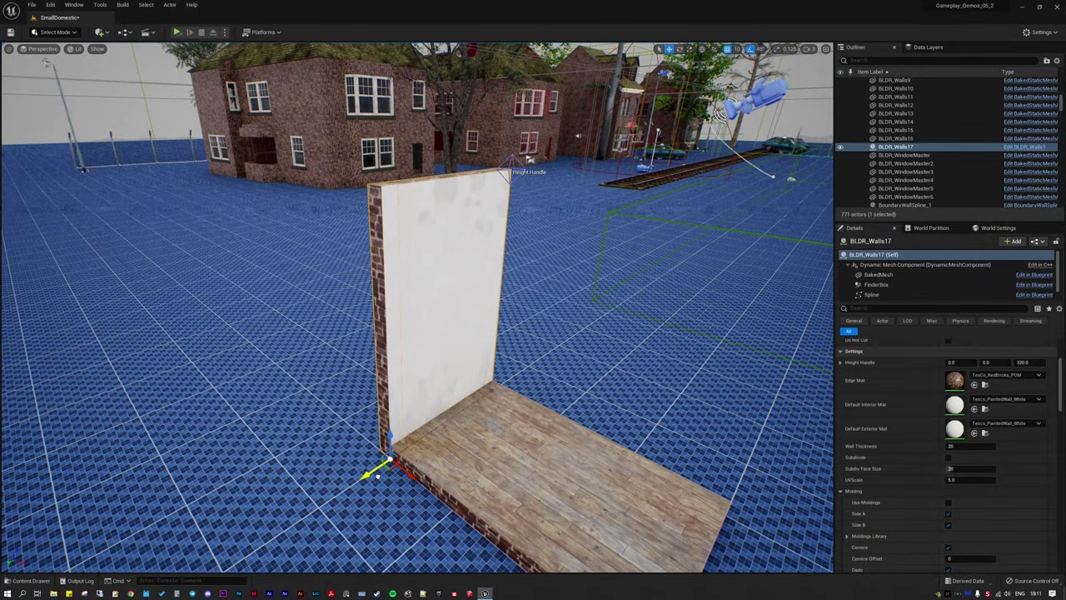
# Step: Try changing the wall's height with its Height Handle
pyautogui.moveTo(485, 247); pyautogui.dragTo(493, 199, button='right')
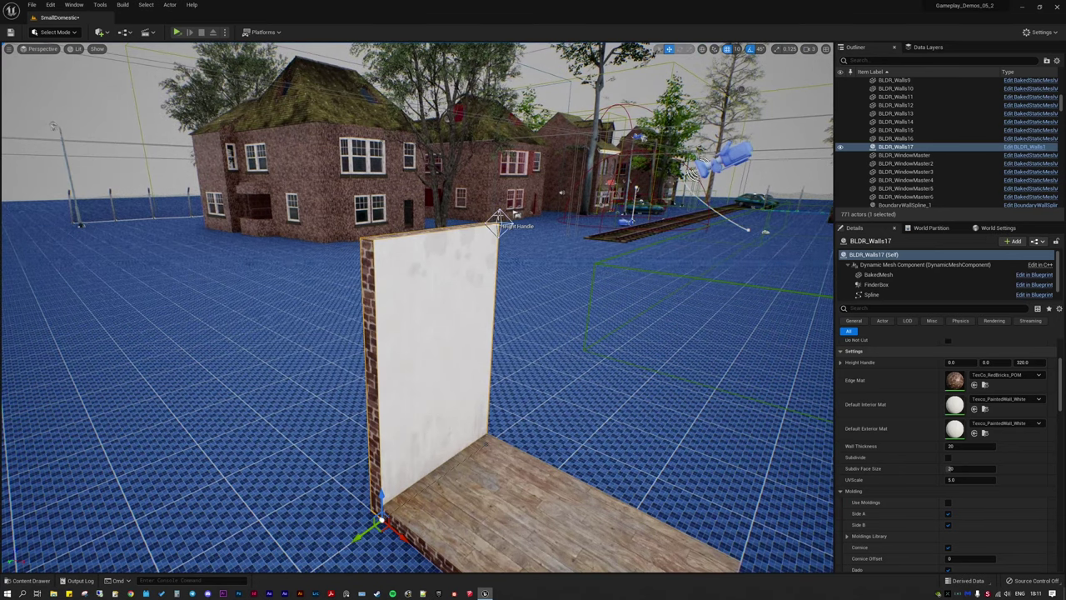
pyautogui.moveTo(497, 250); pyautogui.dragTo(499, 219, button='right')
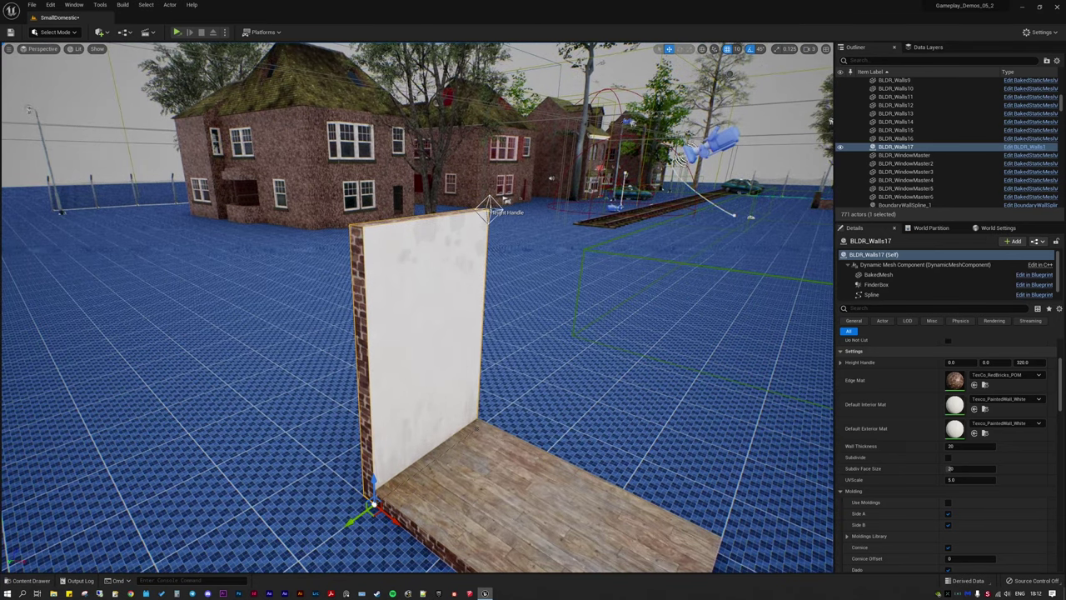
pyautogui.click(480, 215)
pyautogui.moveTo(488, 190); pyautogui.dragTo(488, 229)
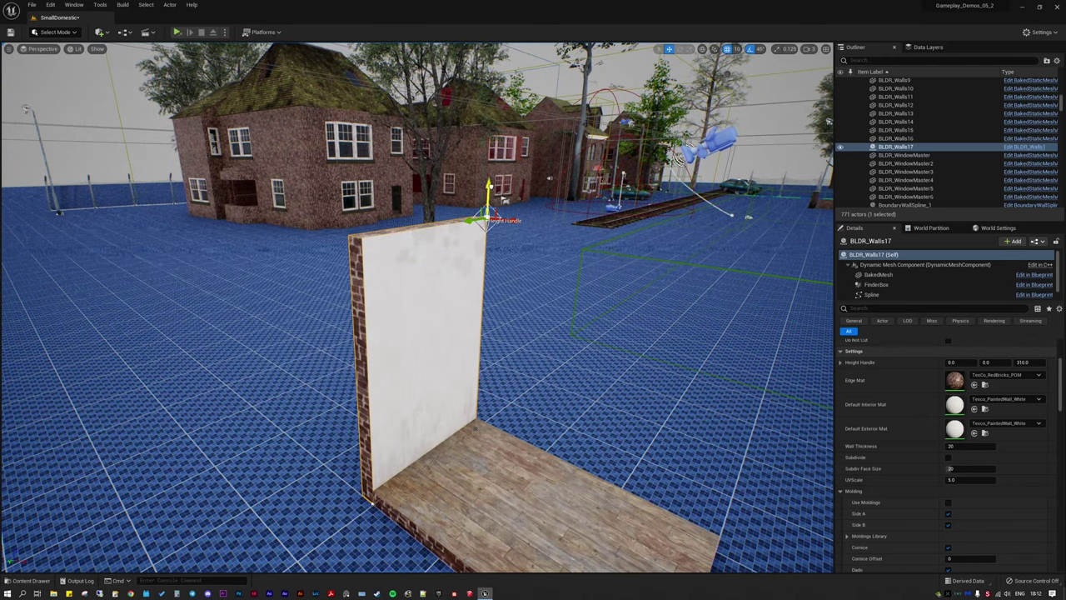
# Step: Pull the wall's spline end point outward from the floor's corner to begin a wall segment along the long edge
pyautogui.press('a')
pyautogui.moveTo(490, 182); pyautogui.dragTo(521, 383, button='right')
pyautogui.press('w')
pyautogui.press('s')
pyautogui.press('d')
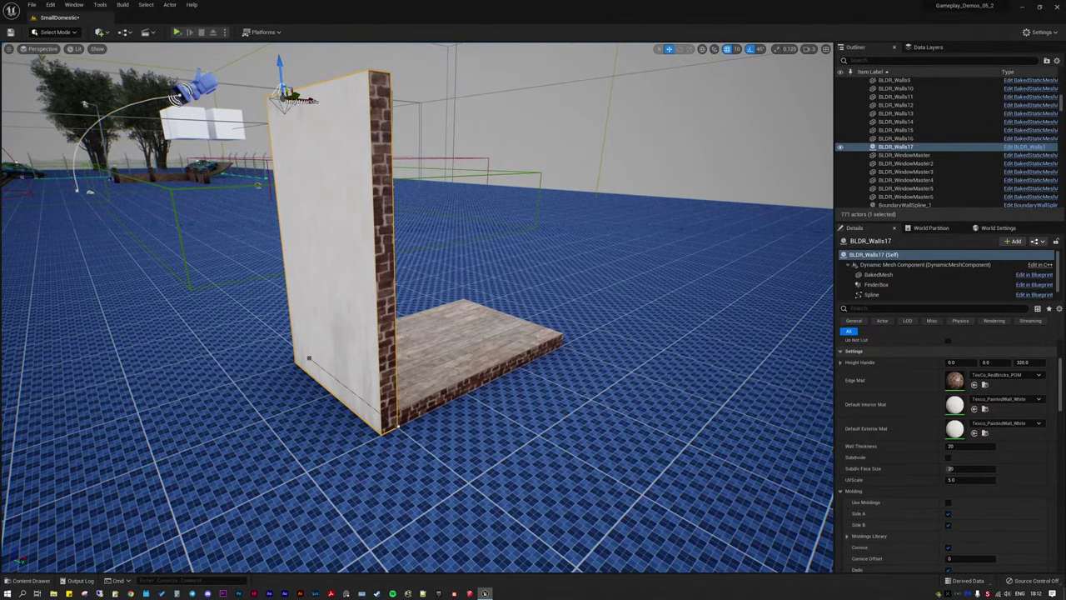
pyautogui.moveTo(406, 428); pyautogui.dragTo(549, 432)
pyautogui.press('d')
pyautogui.moveTo(504, 478); pyautogui.dragTo(321, 525, button='right')
pyautogui.press('w')
pyautogui.press('s')
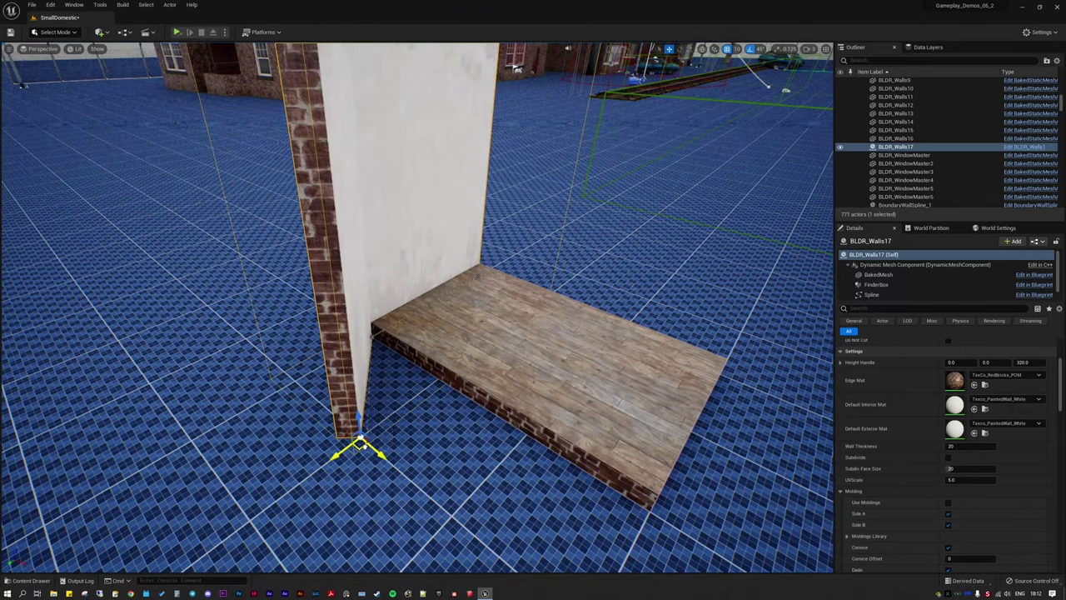
# Step: Stretch the wall along the floor's long edge and fit its end point to the next floor corner
pyautogui.moveTo(363, 450); pyautogui.dragTo(504, 475)
pyautogui.moveTo(503, 474); pyautogui.dragTo(350, 454, button='right')
pyautogui.press('d')
pyautogui.moveTo(536, 470); pyautogui.dragTo(491, 445, button='right')
pyautogui.press('s')
pyautogui.keyDown('alt'); pyautogui.moveTo(492, 422); pyautogui.dragTo(450, 501); pyautogui.keyUp('alt')
pyautogui.click(444, 351)
pyautogui.press('s')
pyautogui.moveTo(449, 500); pyautogui.dragTo(486, 489, button='right')
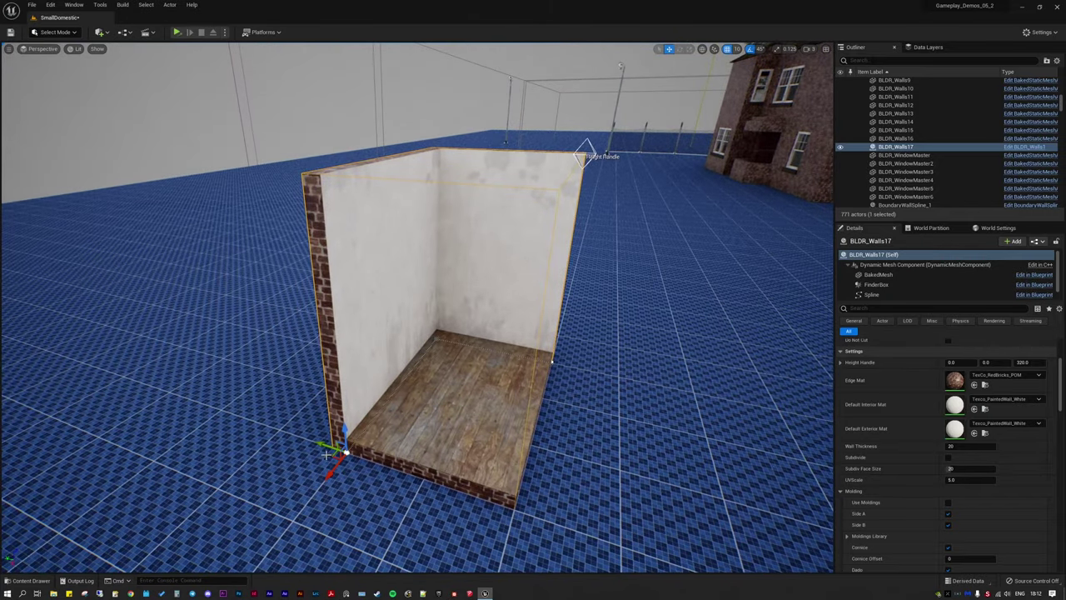
# Step: Add a third wall segment from the end point along the floor's other short edge to its remaining corner
pyautogui.keyDown('alt'); pyautogui.moveTo(328, 445); pyautogui.dragTo(488, 499); pyautogui.keyUp('alt')
pyautogui.press('d')
pyautogui.moveTo(488, 500); pyautogui.dragTo(274, 504, button='right')
pyautogui.press('s')
pyautogui.press('e')
pyautogui.press('d')
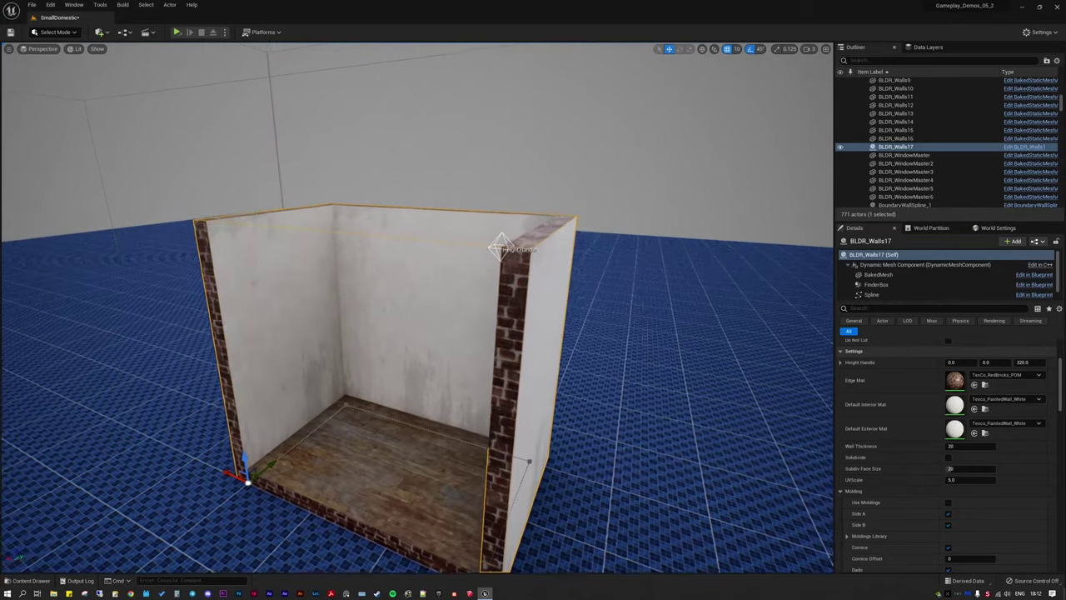
pyautogui.keyDown('alt'); pyautogui.moveTo(467, 387); pyautogui.dragTo(541, 363); pyautogui.keyUp('alt')
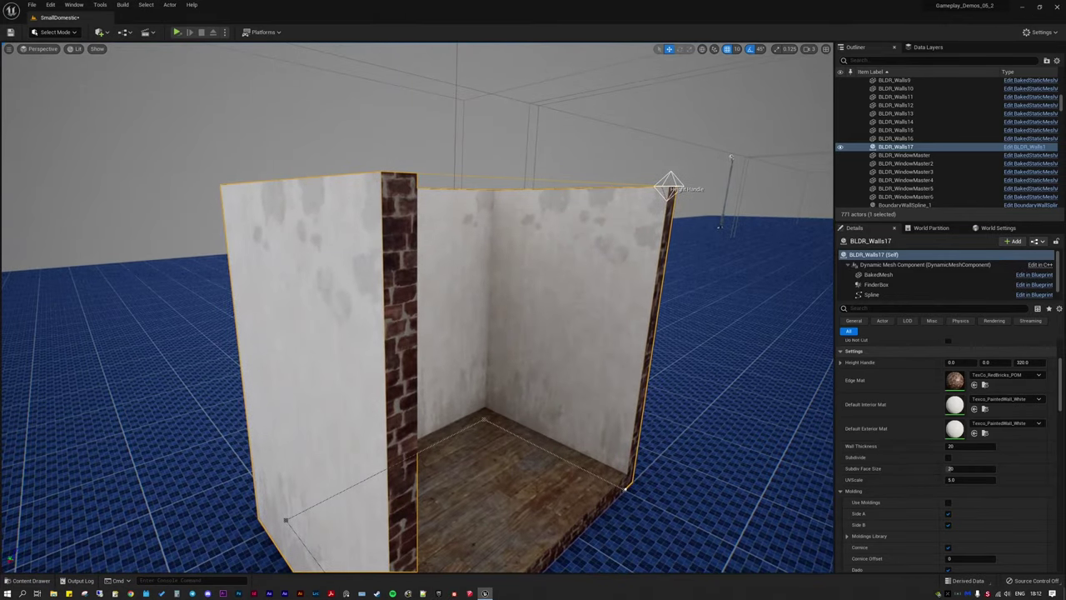
# Step: Inspect the wall's mesh in the Wireframe view mode and return to Lit
pyautogui.click(75, 49)
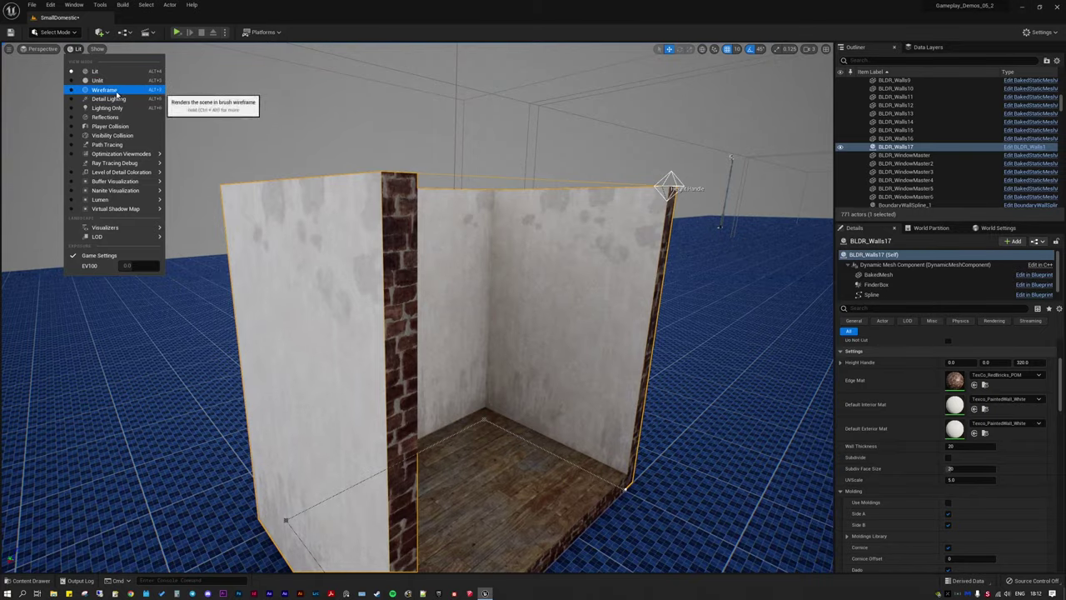
pyautogui.click(105, 90)
pyautogui.moveTo(416, 308); pyautogui.dragTo(375, 349, button='right')
pyautogui.moveTo(363, 168); pyautogui.dragTo(363, 168, button='right')
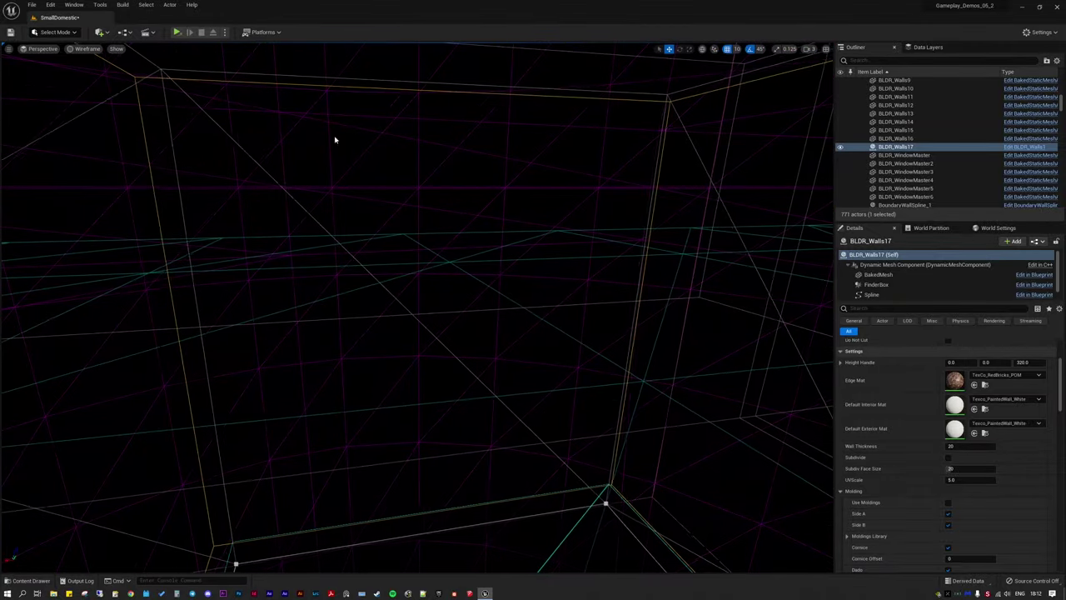
pyautogui.click(87, 49)
pyautogui.click(94, 73)
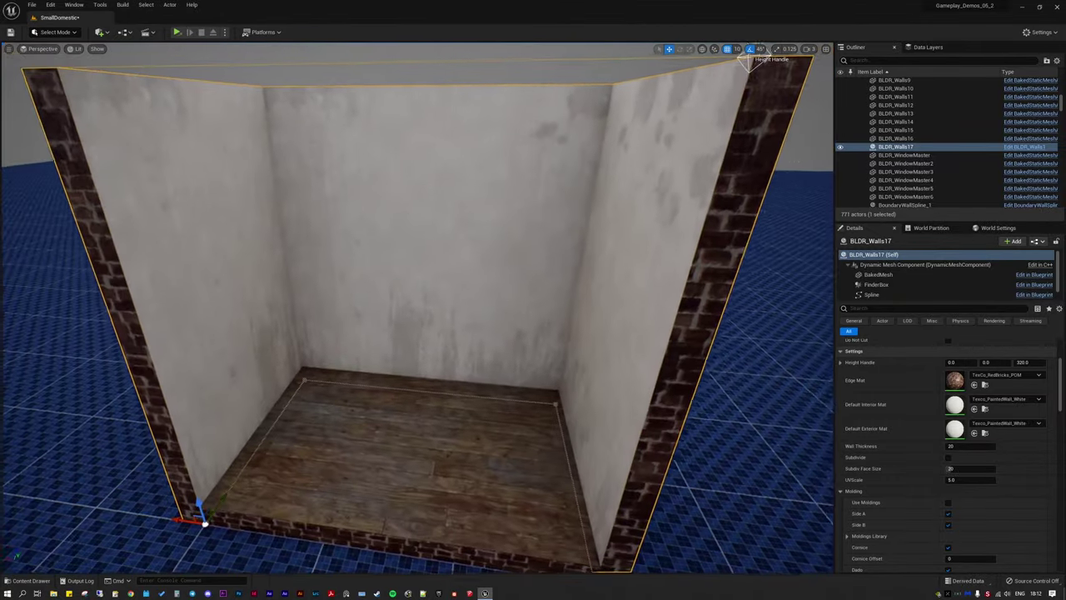
# Step: Try different Wall Thickness values on the wall and reset the setting to its default
pyautogui.moveTo(533, 316); pyautogui.dragTo(541, 316, button='right')
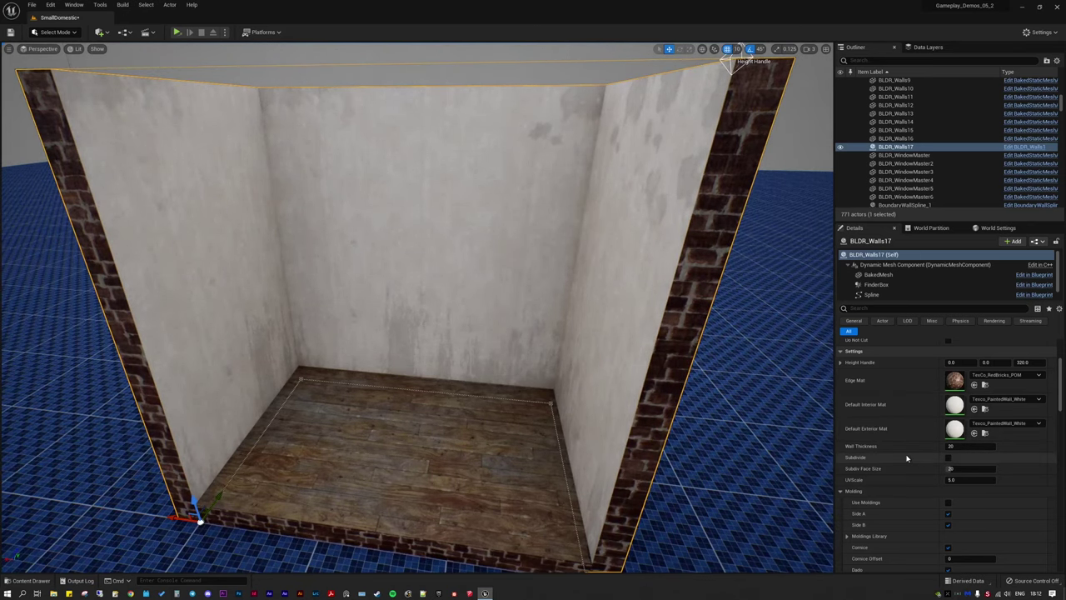
pyautogui.moveTo(956, 448); pyautogui.dragTo(991, 448)
pyautogui.moveTo(533, 316); pyautogui.dragTo(529, 369, button='right')
pyautogui.moveTo(971, 452); pyautogui.dragTo(966, 447)
pyautogui.click(1051, 447)
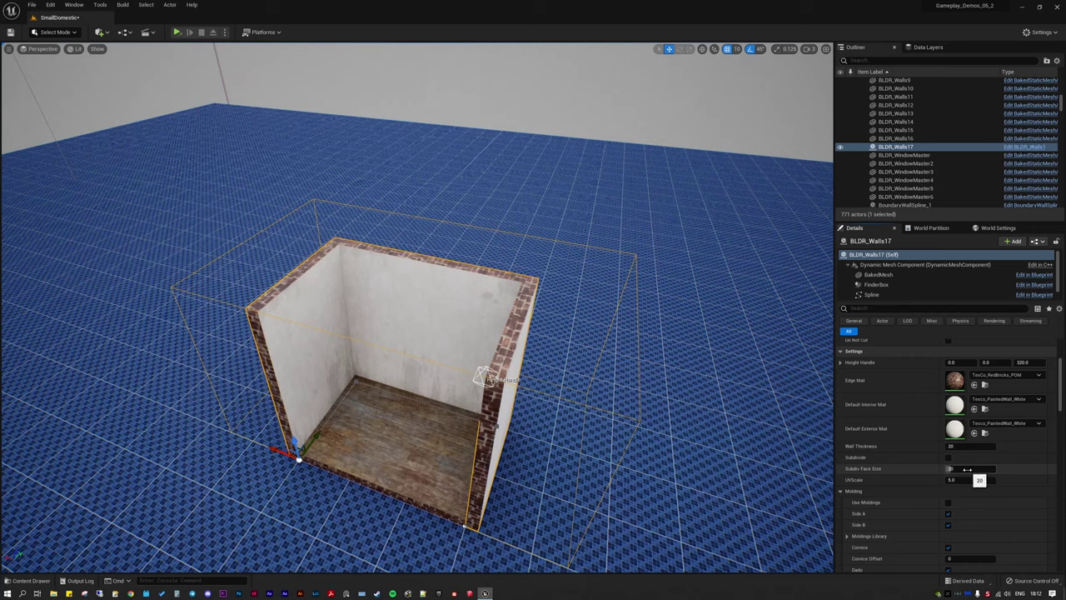
# Step: Try different UVScale values on the wall's texture and reset the setting to its default
pyautogui.moveTo(965, 480); pyautogui.dragTo(1043, 486)
pyautogui.click(1052, 482)
pyautogui.press('w')
pyautogui.moveTo(666, 417); pyautogui.dragTo(659, 406, button='right')
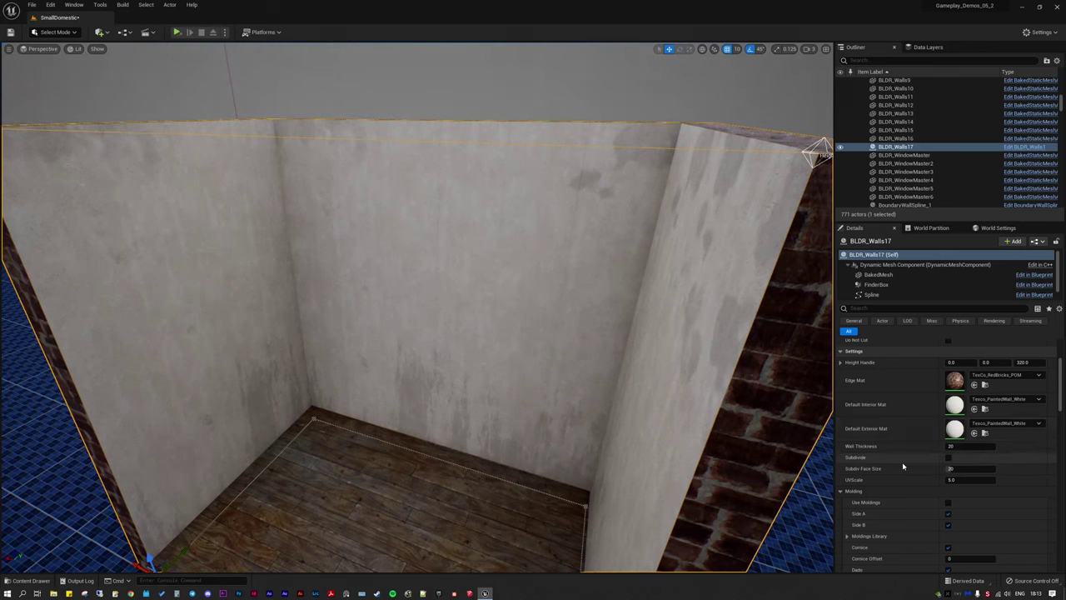
# Step: Enable Use Moldings on the wall and examine the moldings along its interior
pyautogui.scroll(1, 881, 481)
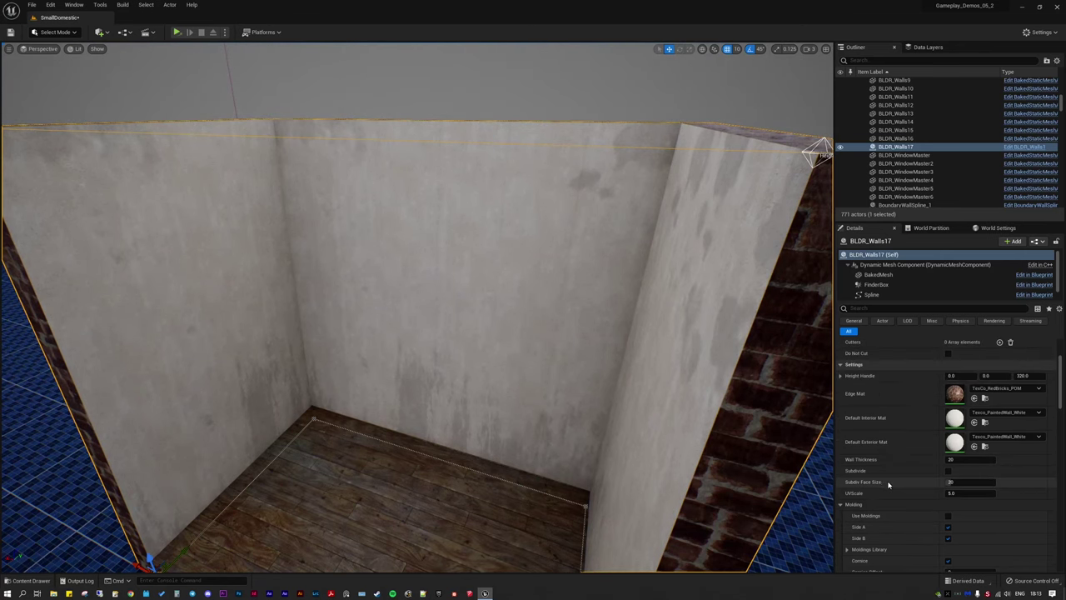
pyautogui.scroll(-5, 888, 483)
pyautogui.click(948, 422)
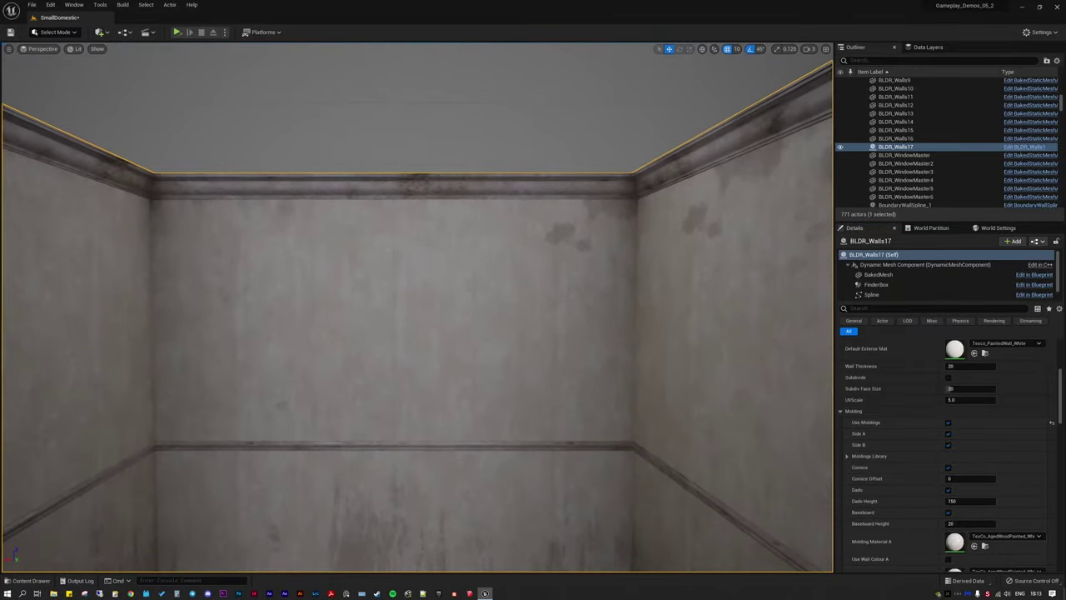
pyautogui.moveTo(267, 453); pyautogui.dragTo(257, 508, button='right')
pyautogui.moveTo(300, 467); pyautogui.dragTo(250, 367, button='right')
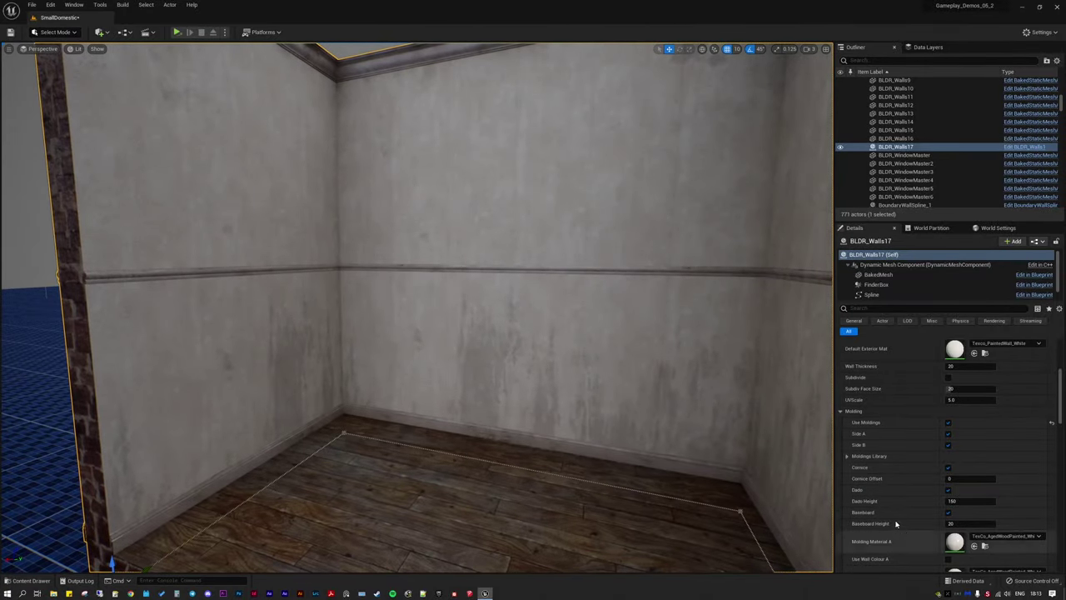
# Step: Try lowering the cornice with a Cornice Offset of 22, and reset the offset to its default
pyautogui.scroll(-4, 893, 515)
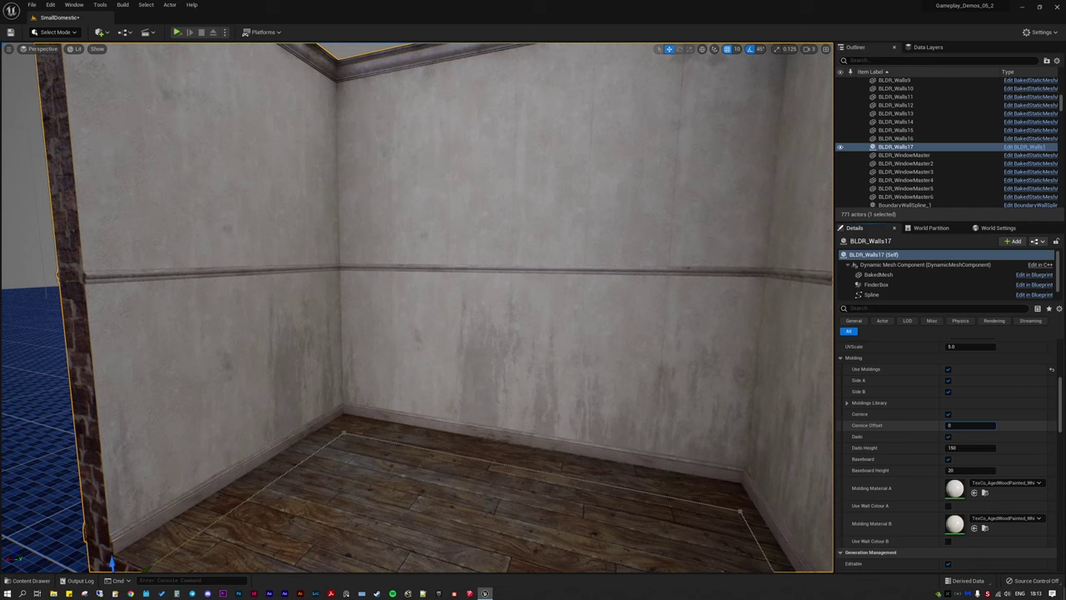
pyautogui.write('4')
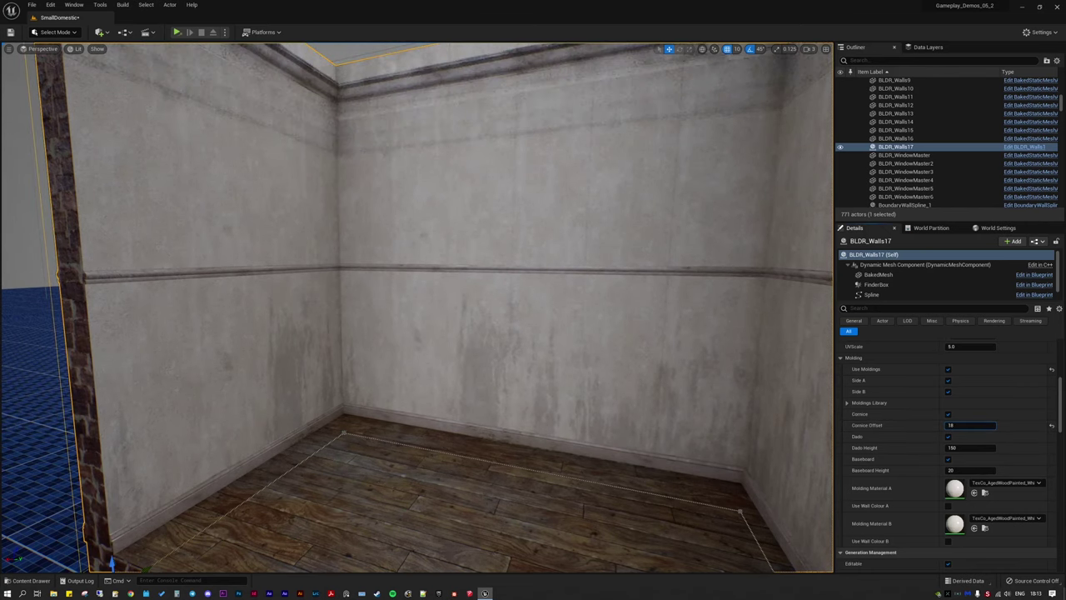
pyautogui.moveTo(970, 426); pyautogui.dragTo(983, 426)
pyautogui.moveTo(417, 308); pyautogui.dragTo(449, 237, button='right')
pyautogui.moveTo(318, 303); pyautogui.dragTo(318, 303, button='right')
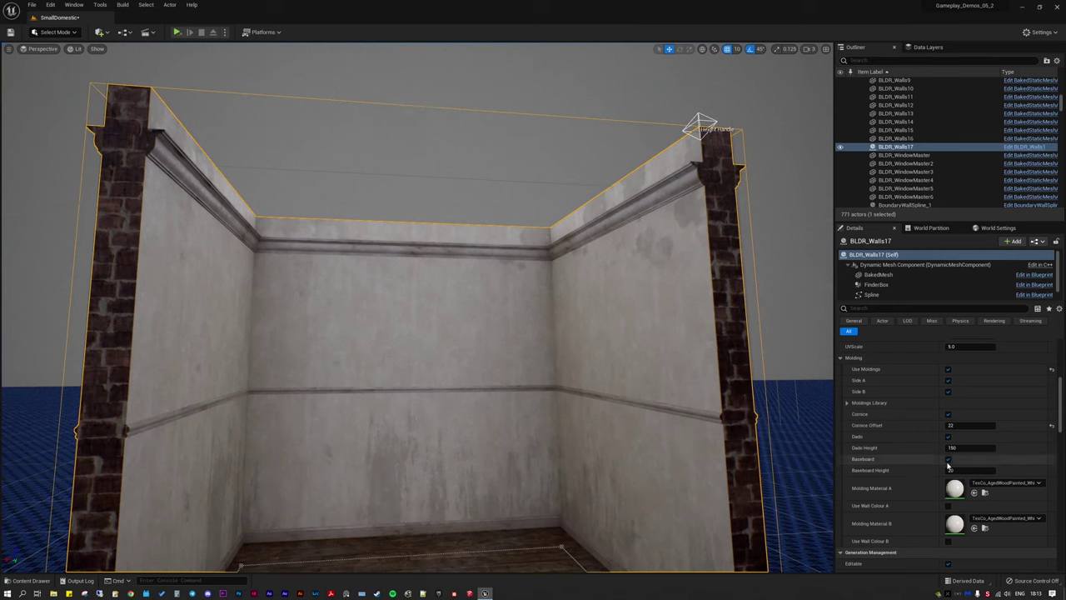
pyautogui.moveTo(970, 425)
pyautogui.mouseDown()
pyautogui.moveTo(1011, 425)
pyautogui.moveTo(953, 425)
pyautogui.mouseUp()
pyautogui.click(1051, 426)
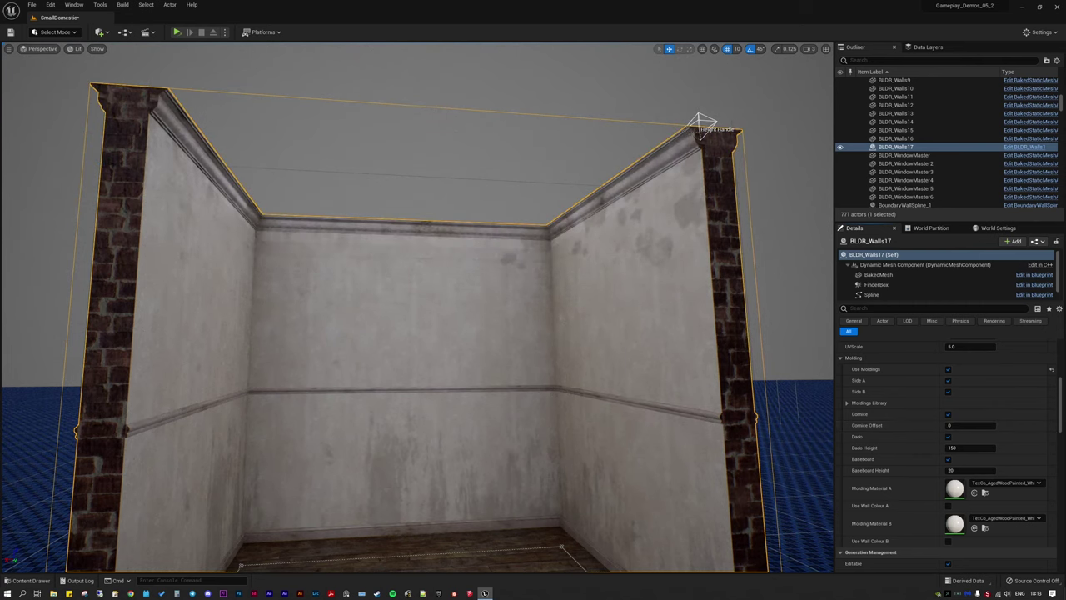
# Step: Try different Dado Height and Baseboard Height values and reset both settings to their defaults
pyautogui.moveTo(467, 308); pyautogui.dragTo(412, 353, button='right')
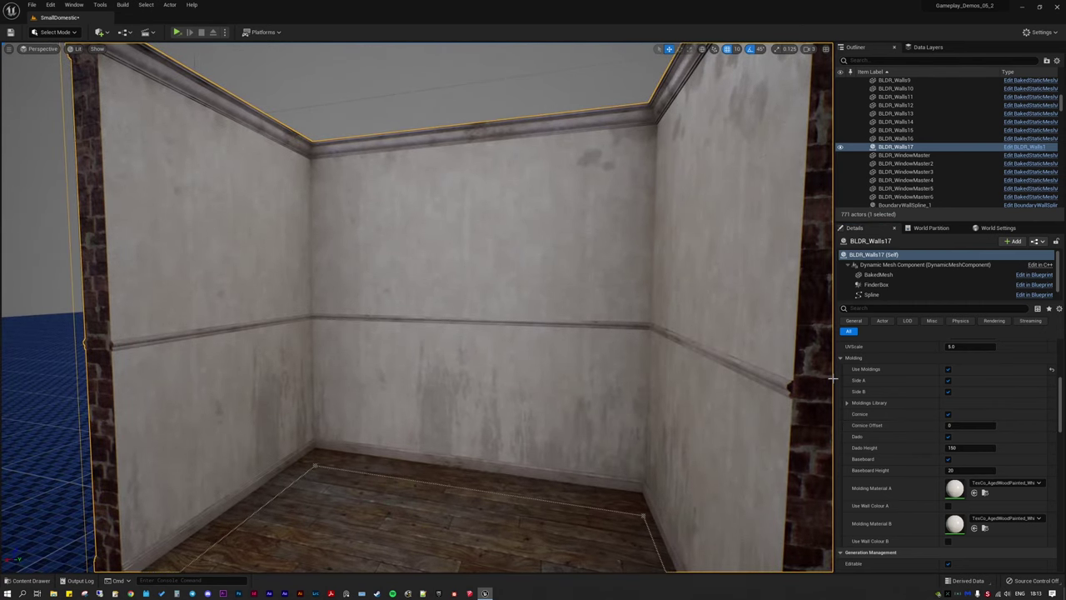
pyautogui.moveTo(744, 396); pyautogui.dragTo(785, 395, button='right')
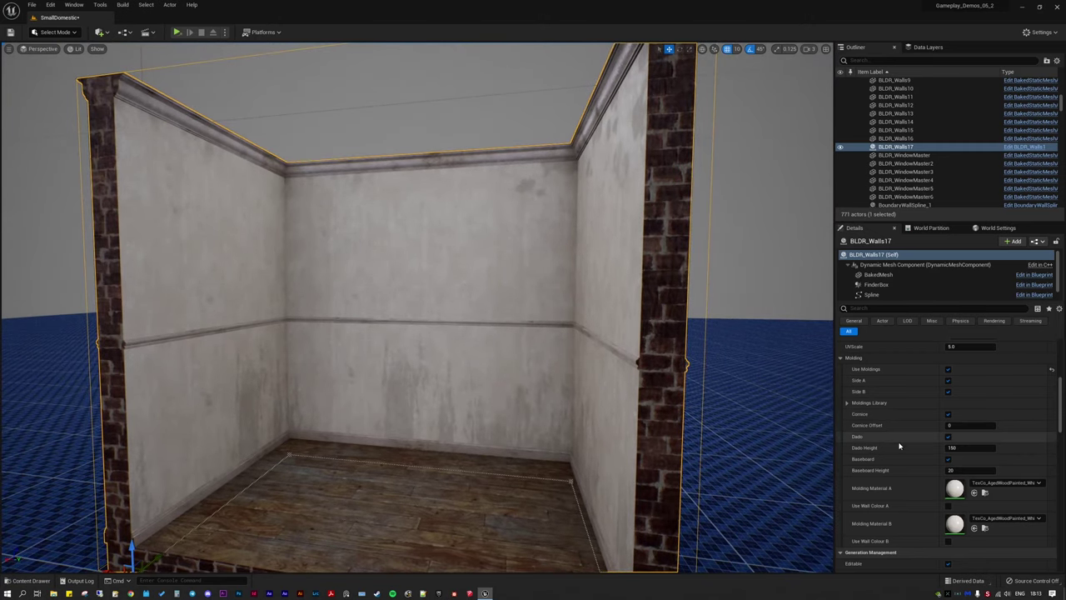
pyautogui.moveTo(966, 448); pyautogui.dragTo(990, 469)
pyautogui.click(1051, 450)
pyautogui.click(1052, 471)
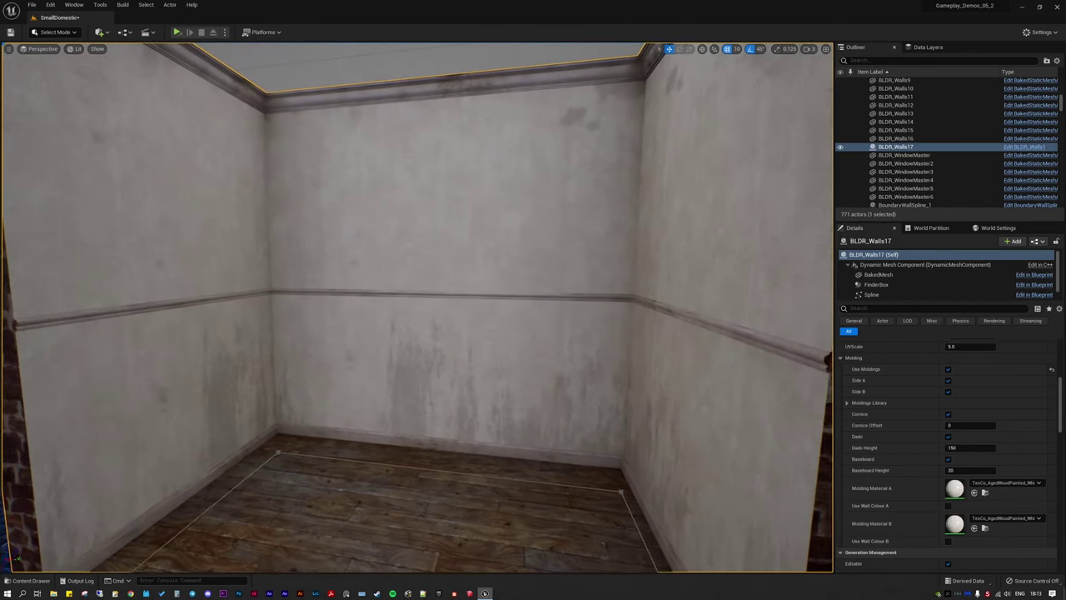
# Step: Try switching the baseboard, dado and cornice moldings off individually and turn them back on
pyautogui.moveTo(466, 333); pyautogui.dragTo(424, 333, button='right')
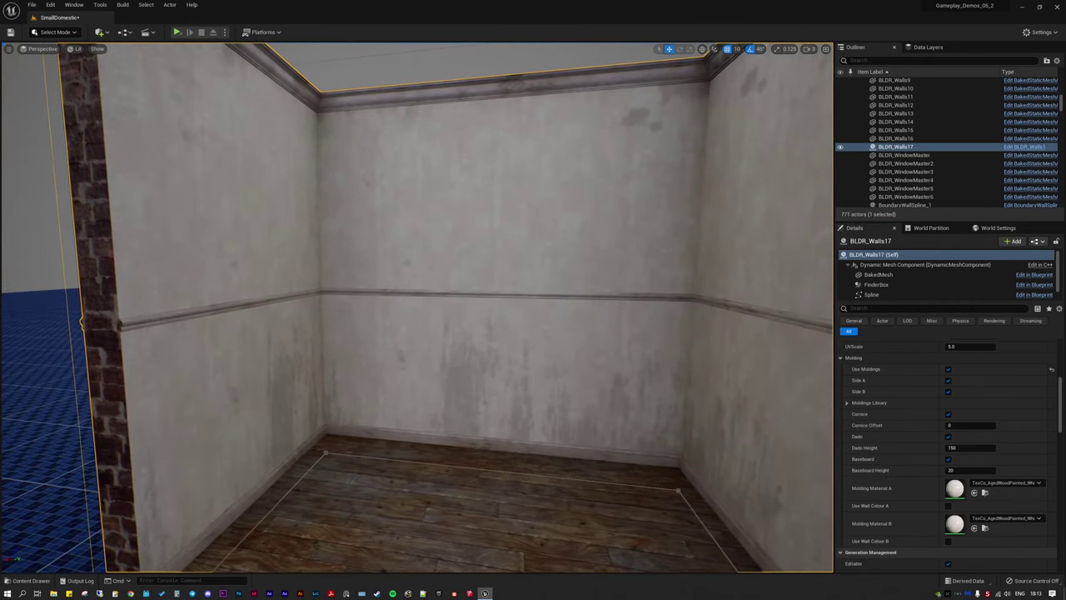
pyautogui.click(947, 459)
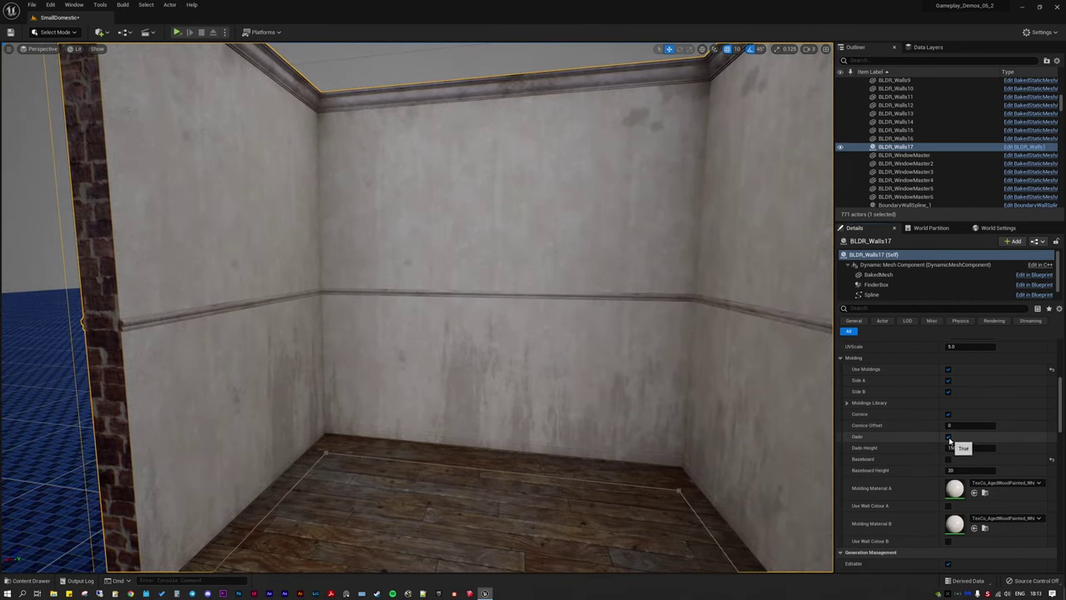
pyautogui.click(948, 437)
pyautogui.click(948, 415)
pyautogui.click(949, 415)
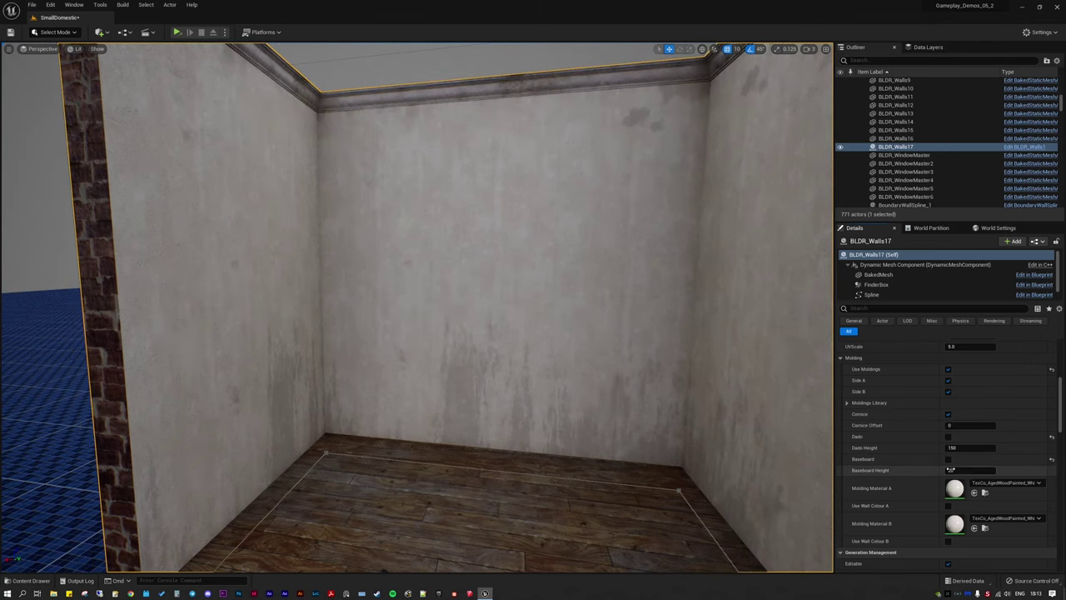
pyautogui.click(948, 459)
pyautogui.moveTo(816, 436); pyautogui.dragTo(843, 436, button='right')
pyautogui.click(949, 437)
pyautogui.click(948, 437)
pyautogui.click(948, 438)
# Step: Disable Use Moldings on the wall
pyautogui.press('s')
pyautogui.moveTo(801, 483); pyautogui.dragTo(675, 433, button='right')
pyautogui.scroll(1, 954, 423)
pyautogui.click(948, 397)
pyautogui.press('s')
pyautogui.press('d')
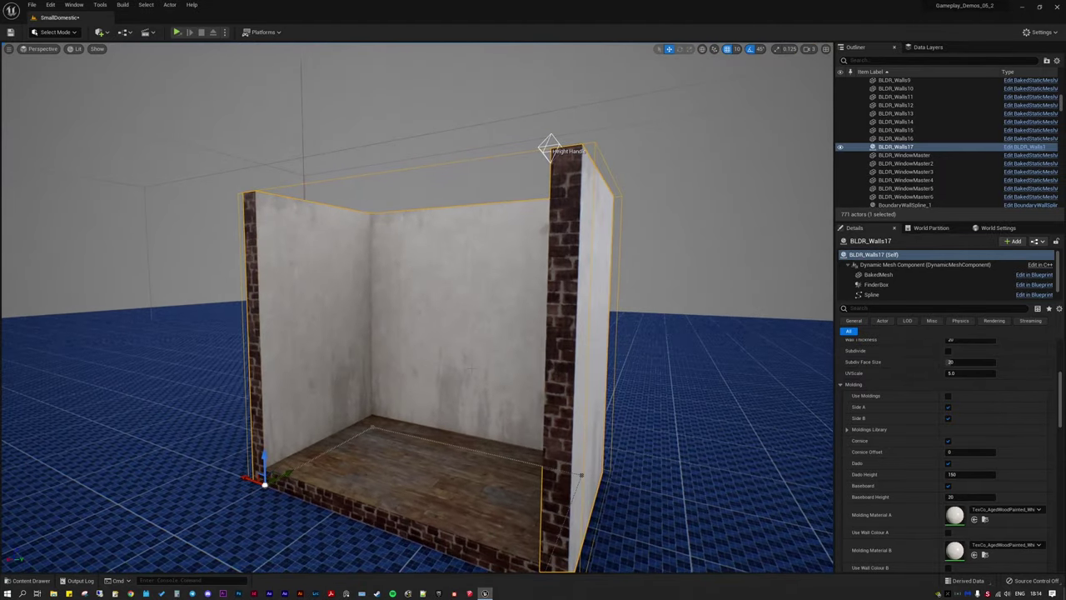